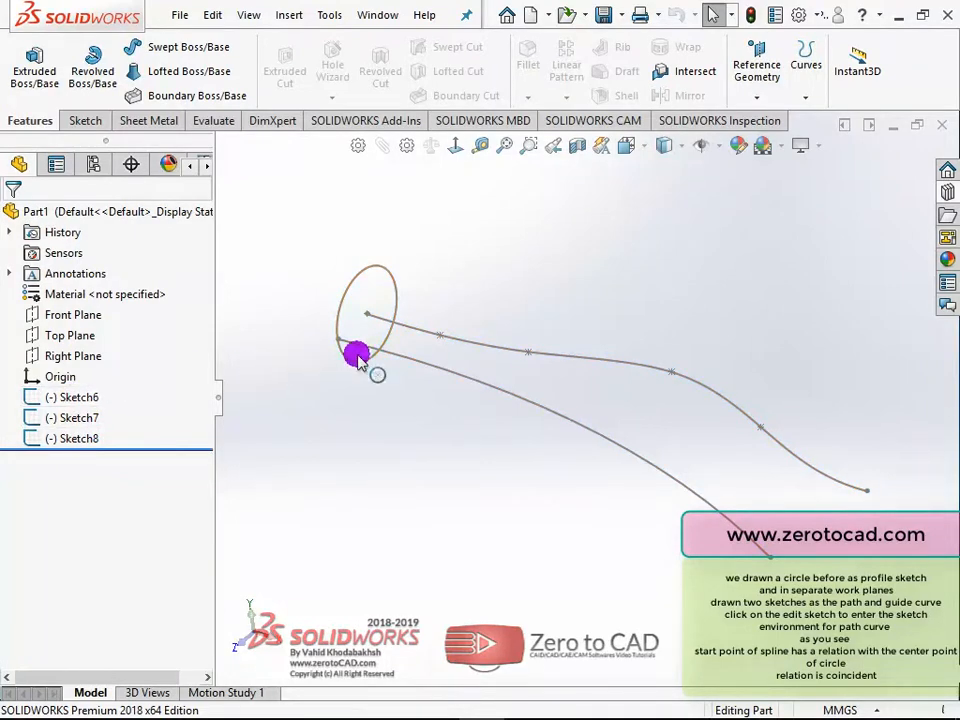
Show the Top Plane together with the circle, spline and arc sketches
click(483, 348)
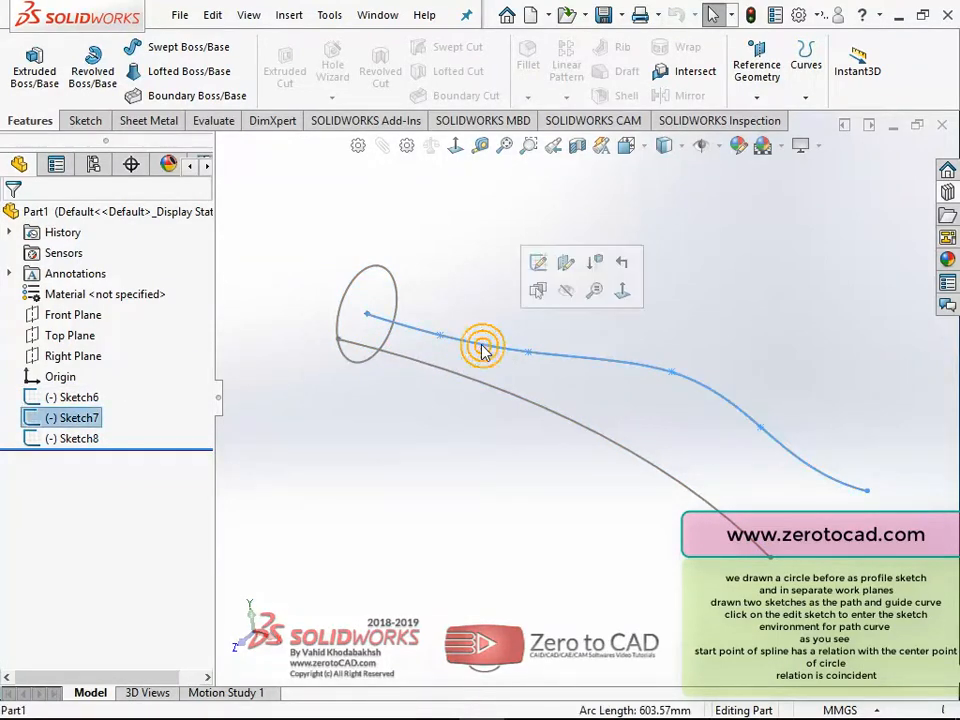
click(446, 267)
click(70, 333)
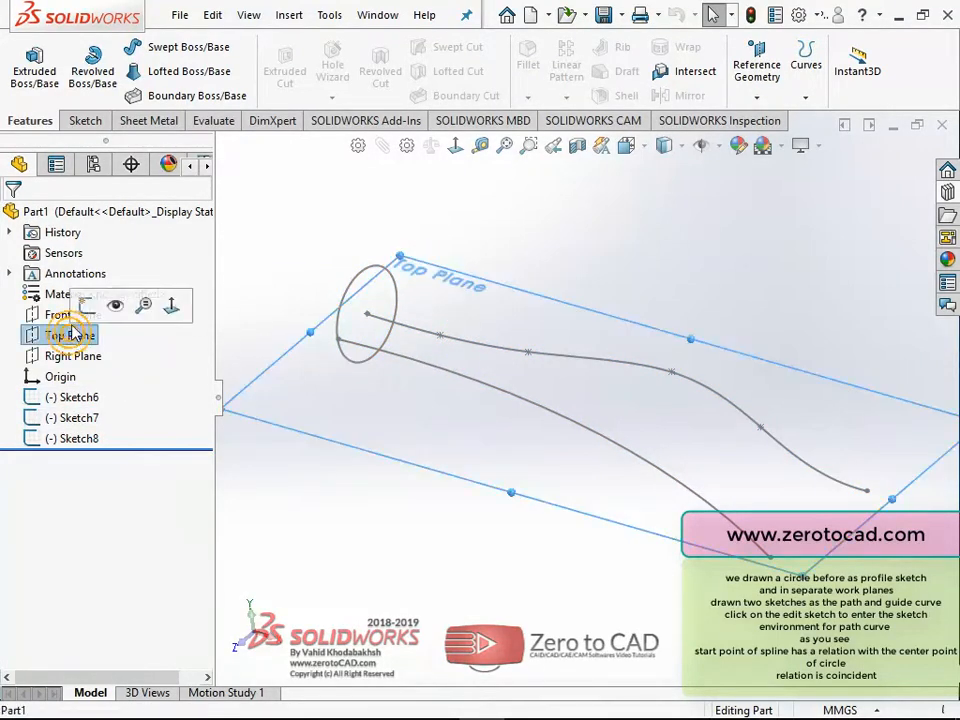
click(115, 308)
click(533, 226)
mouse_move(558, 254)
middle_down()
mouse_move(572, 195)
mouse_move(565, 258)
middle_up()
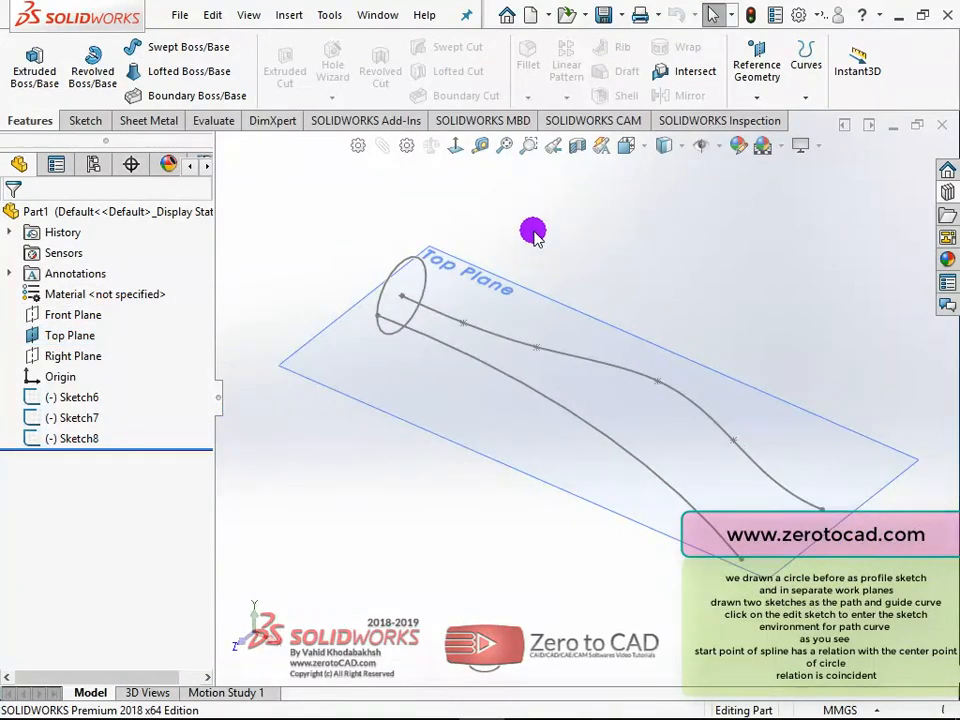
scroll(390, 225, down, 1)
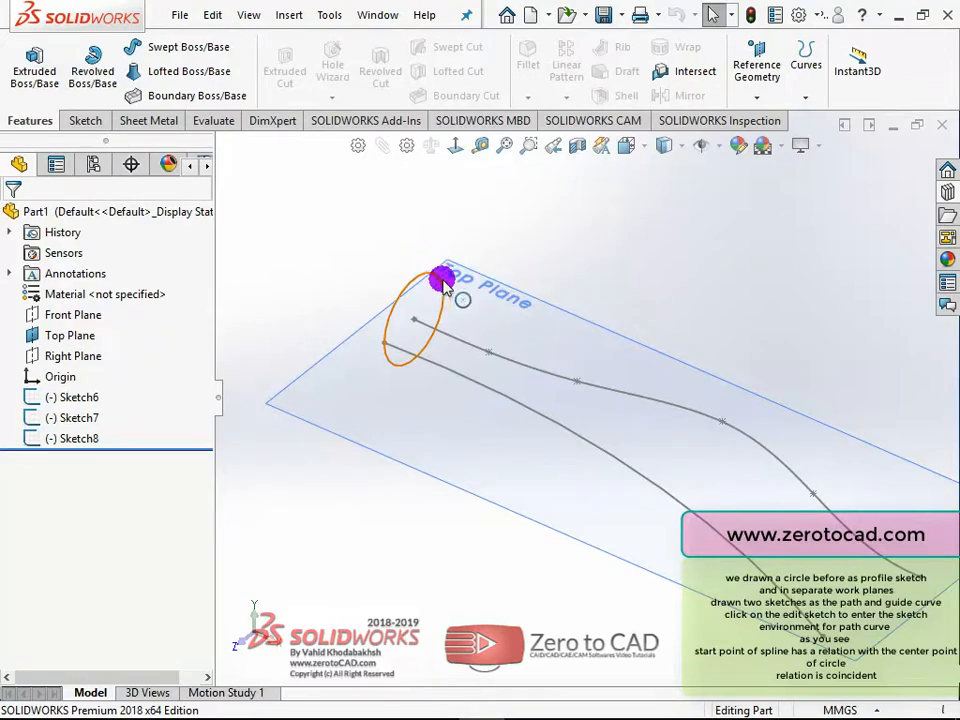
Open the spline path sketch, inspect the existing relation on the spline's start point, and exit the sketch
click(536, 368)
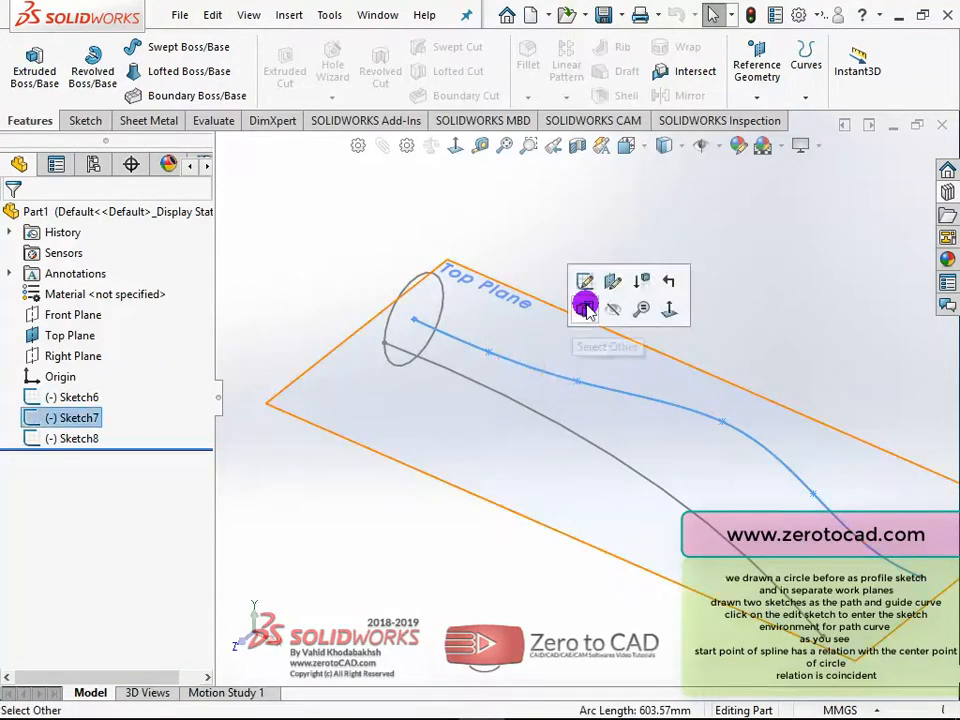
click(583, 278)
scroll(450, 266, down, 4)
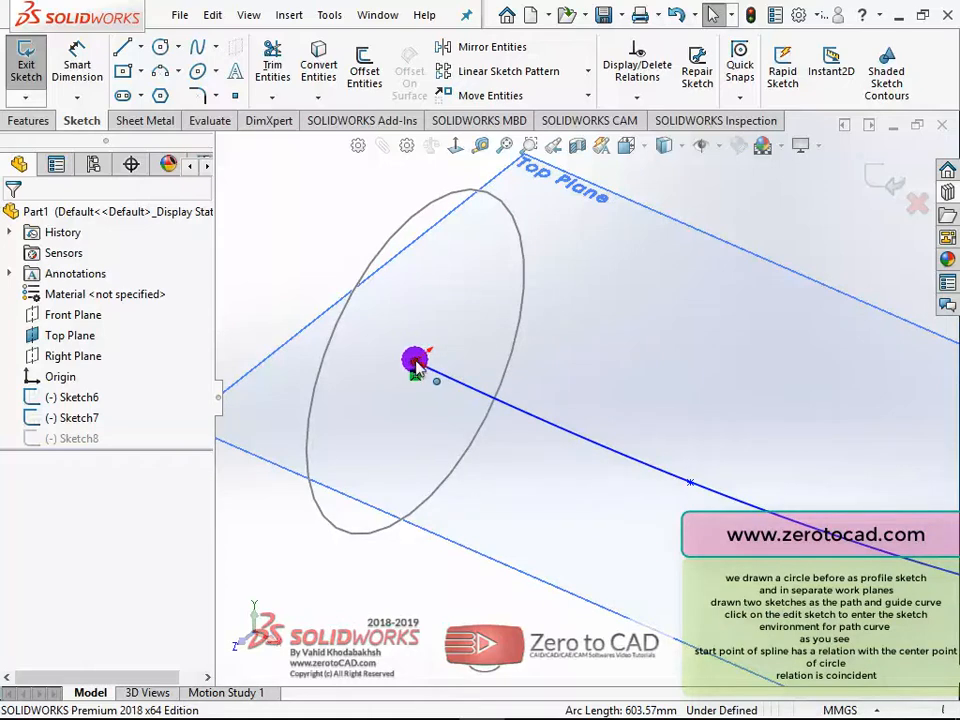
click(418, 366)
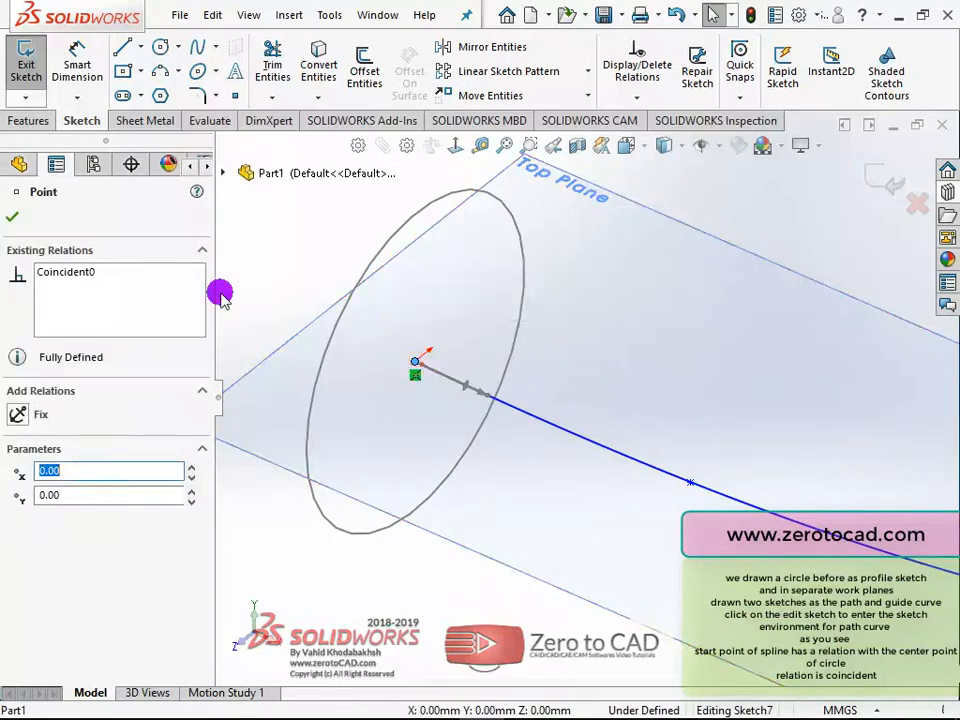
click(108, 272)
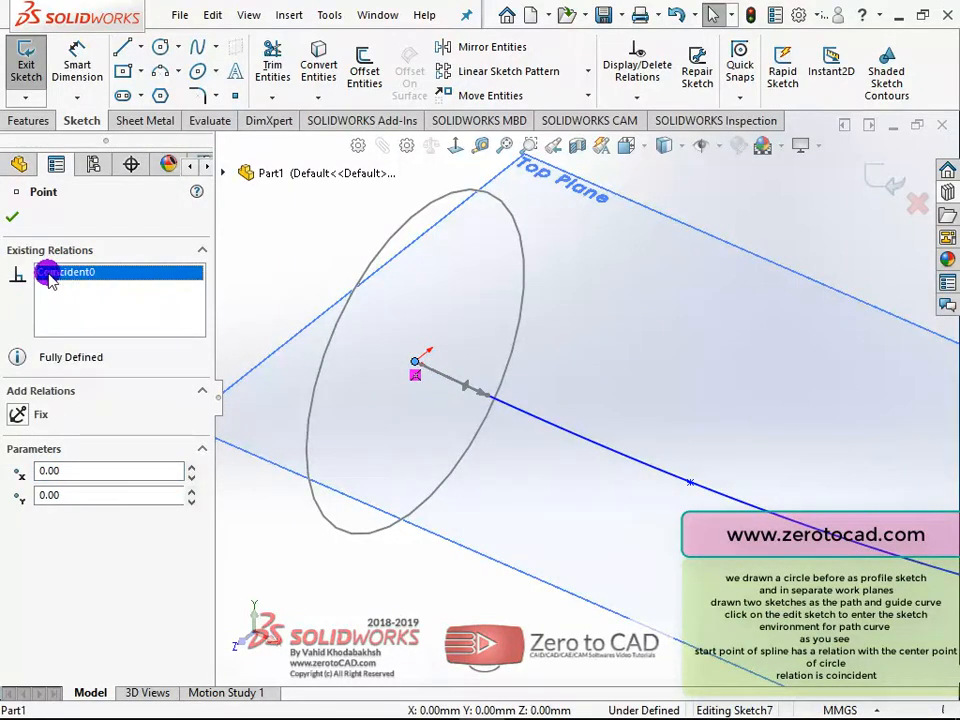
click(12, 216)
scroll(448, 304, up, 4)
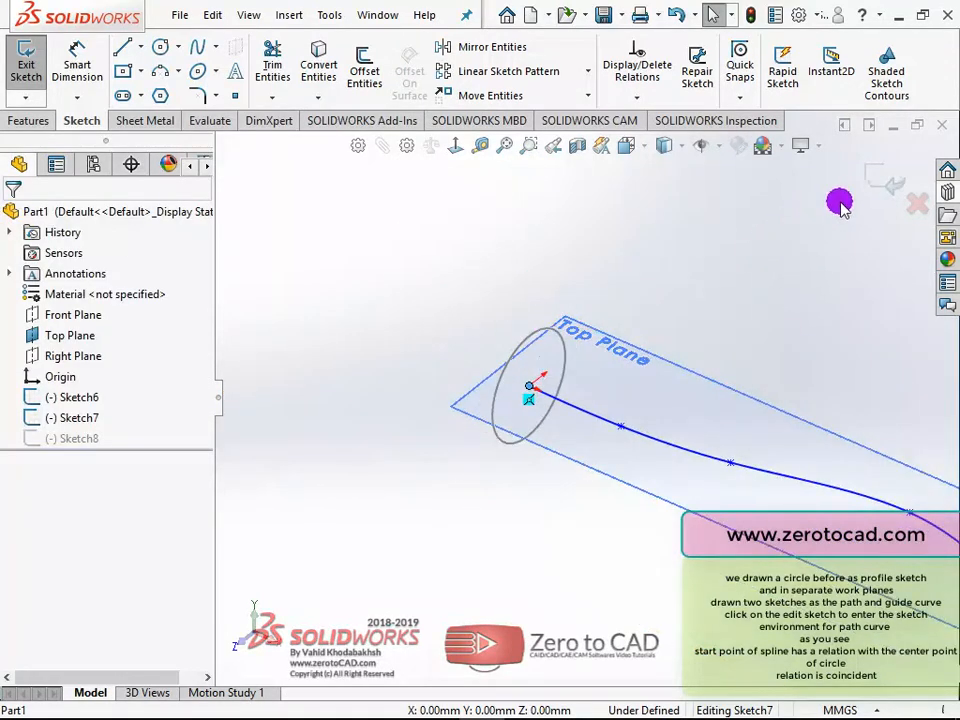
click(893, 183)
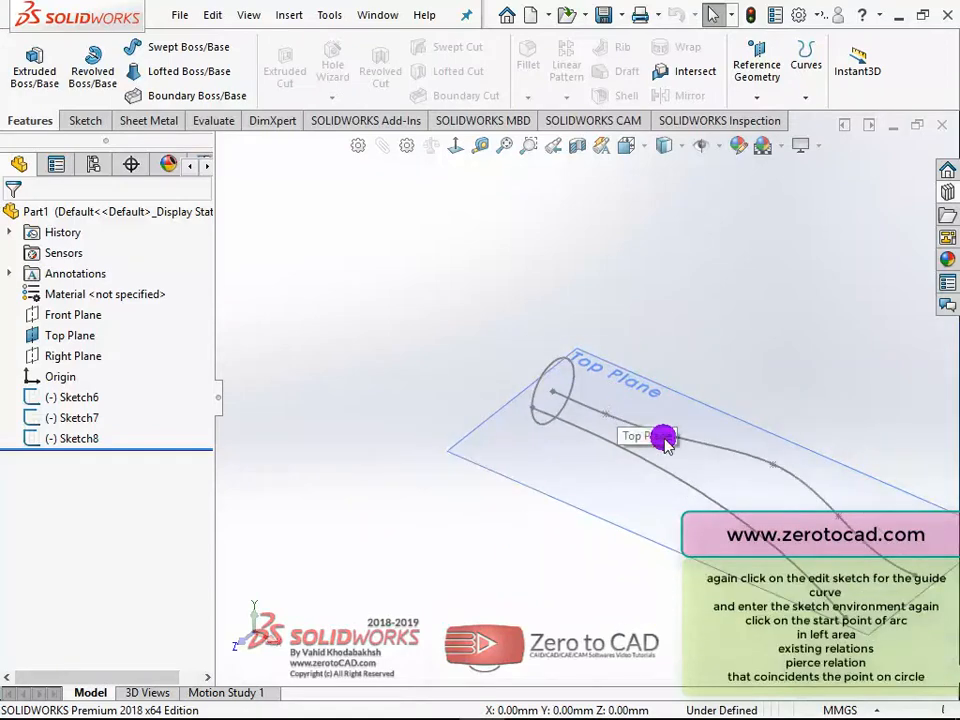
Open the arc guide curve sketch, inspect the existing relation on the arc's start point, and exit the sketch
scroll(624, 414, down, 4)
scroll(620, 405, up, 2)
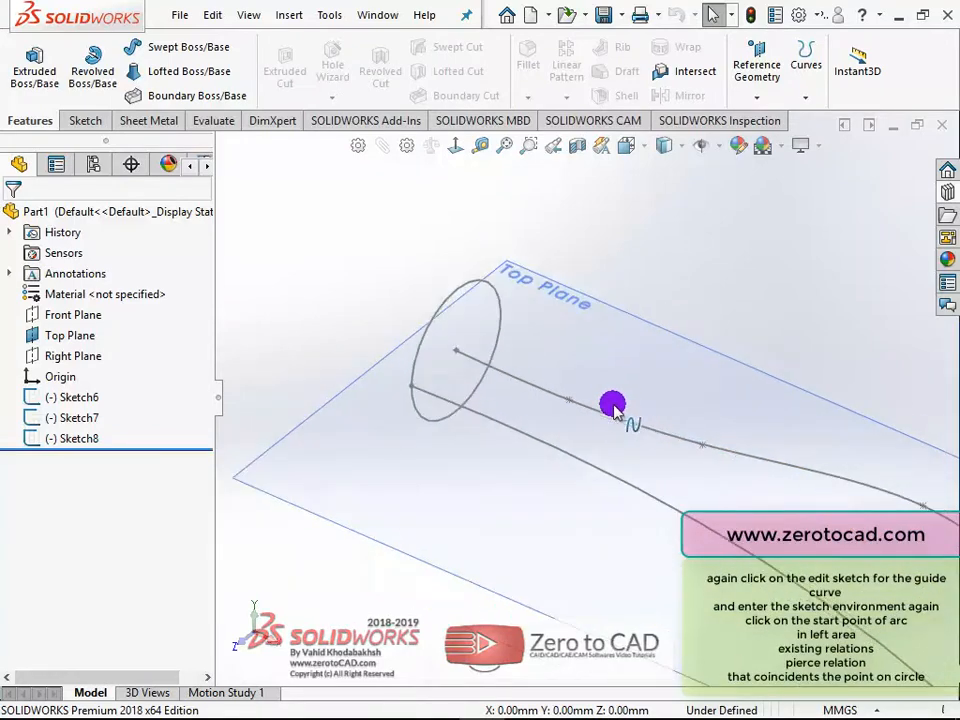
click(490, 420)
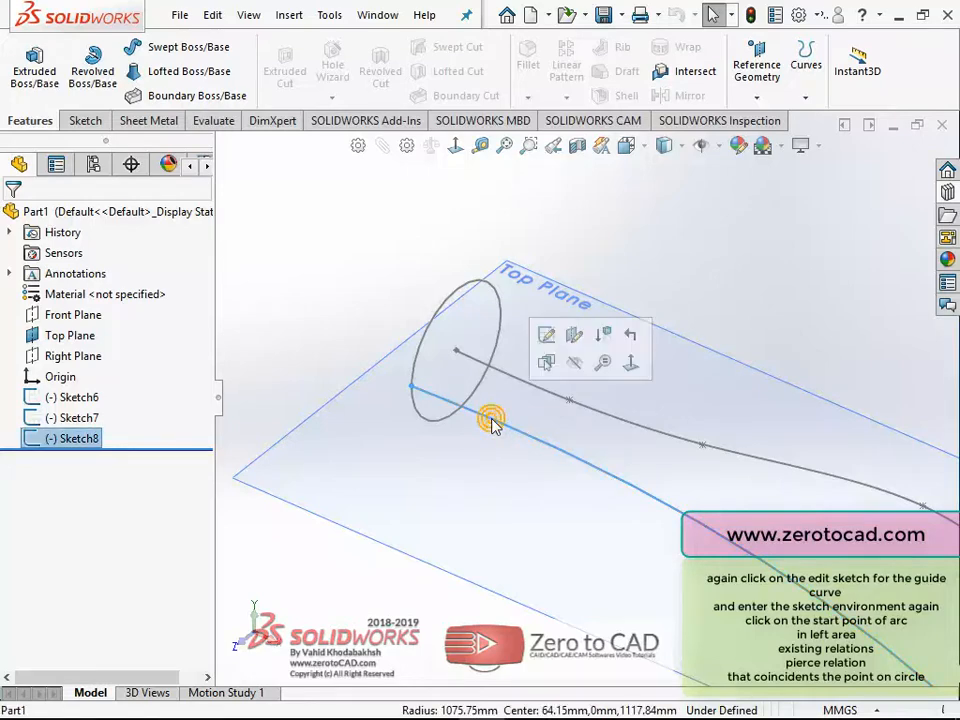
click(546, 336)
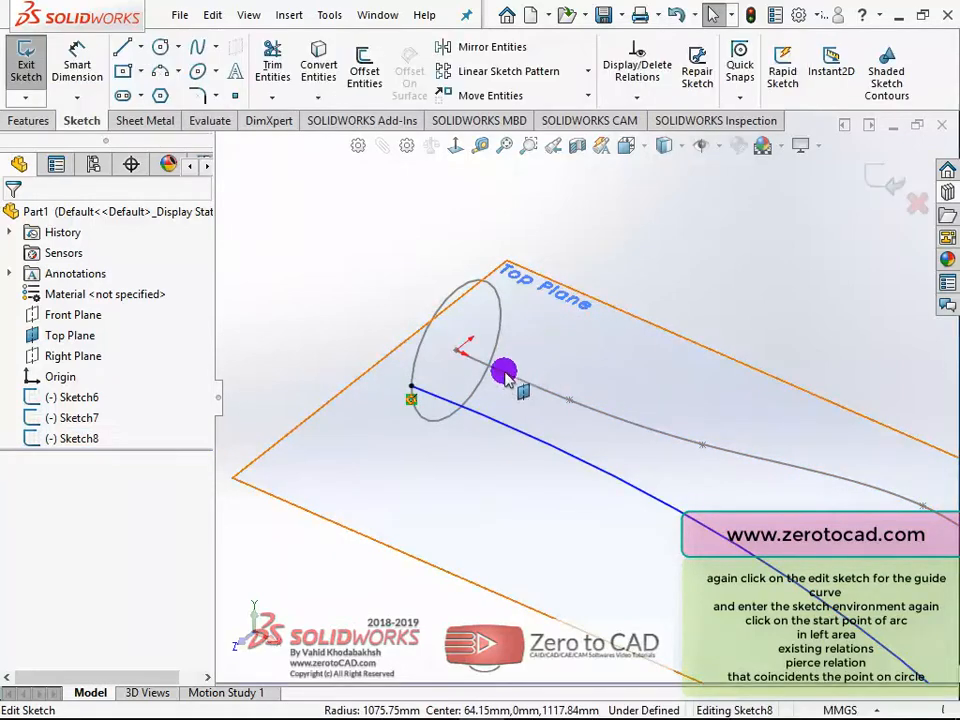
scroll(506, 373, down, 5)
scroll(441, 402, down, 2)
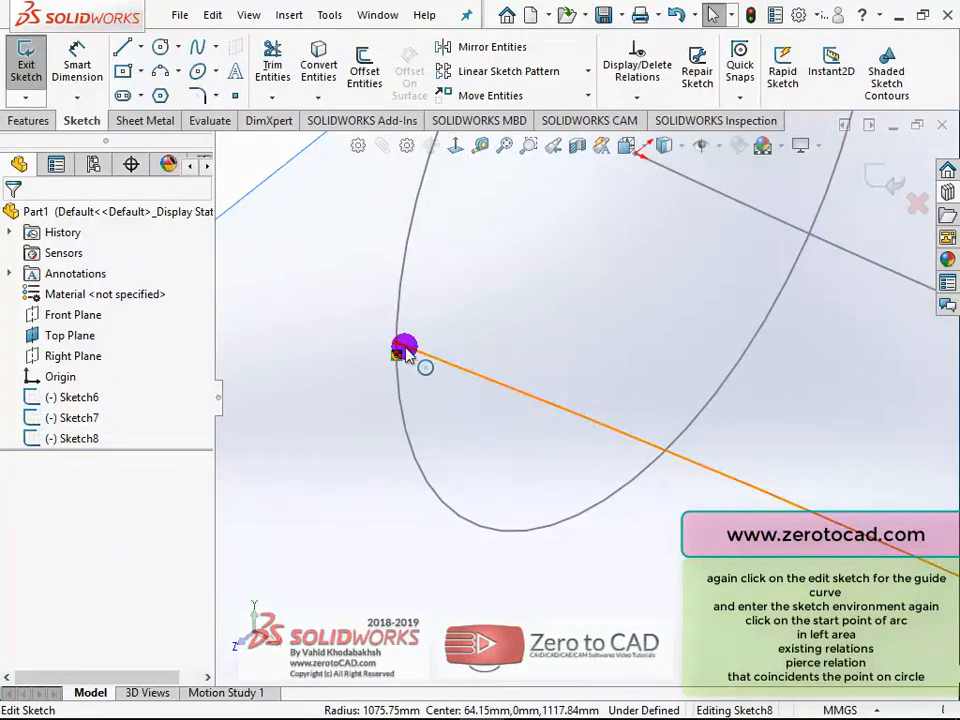
click(396, 345)
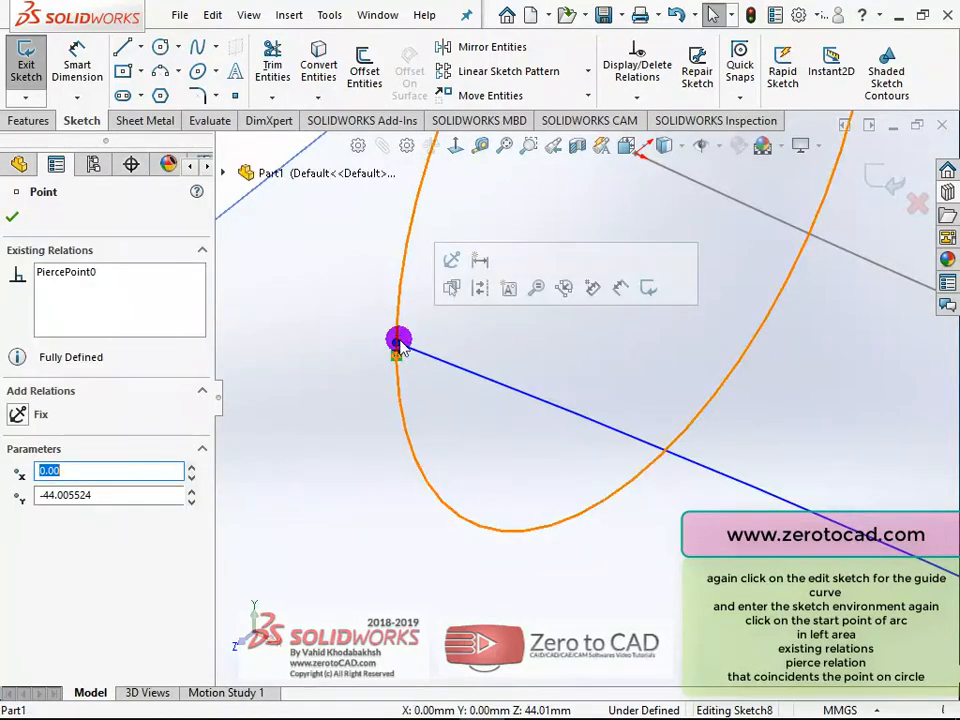
click(110, 275)
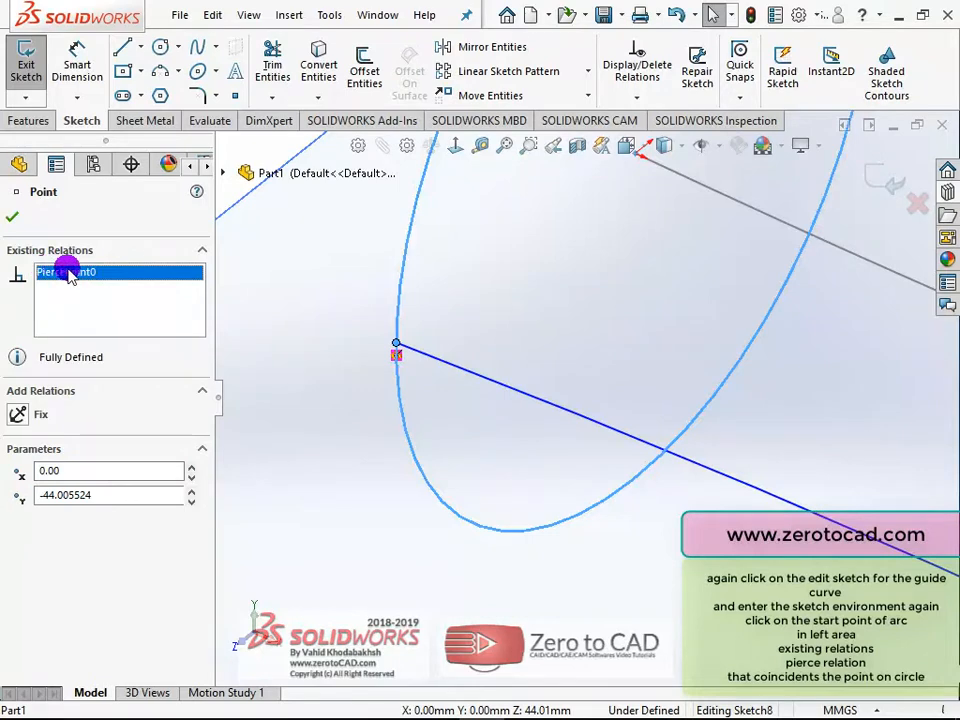
mouse_move(393, 254)
middle_down()
mouse_move(524, 338)
mouse_move(583, 332)
mouse_move(632, 287)
mouse_move(480, 222)
middle_up()
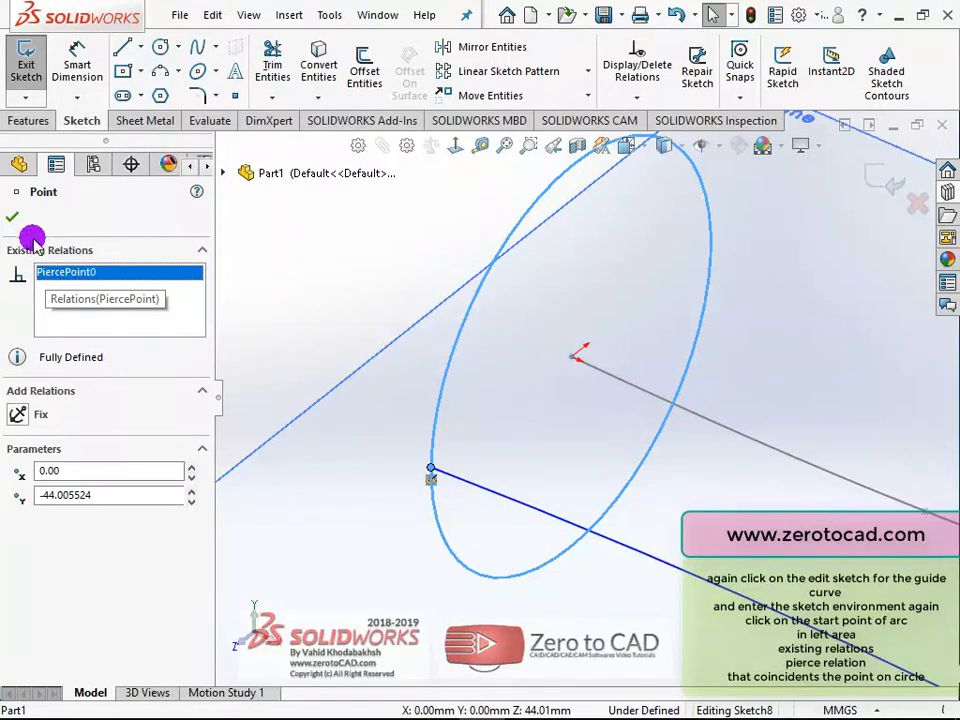
click(19, 164)
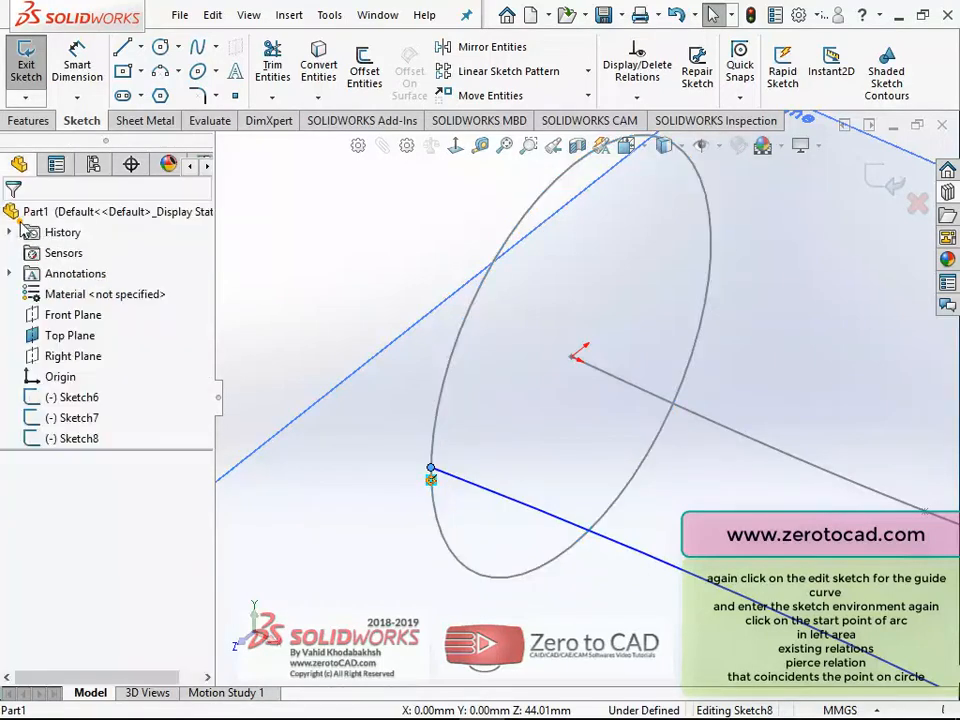
click(882, 184)
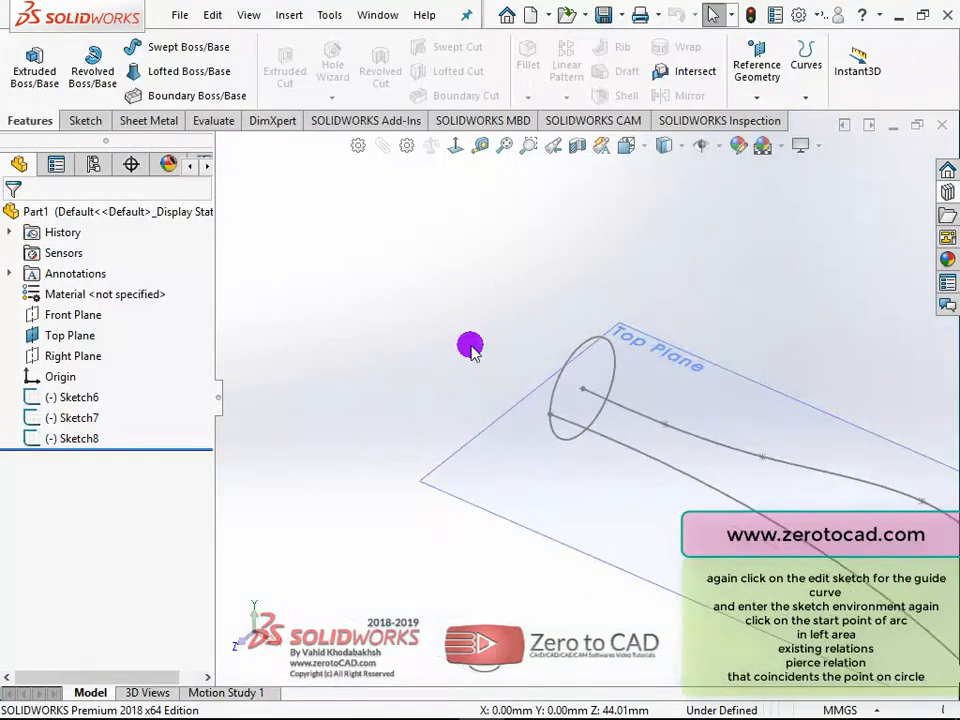
Hide the Top Plane
click(66, 335)
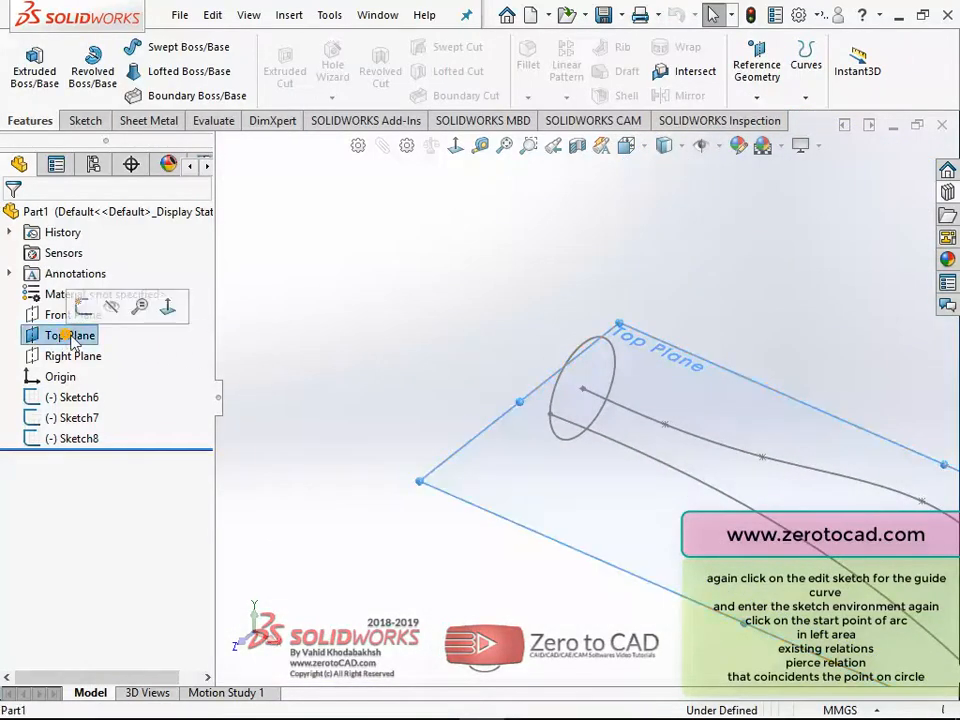
click(118, 307)
scroll(494, 280, up, 6)
scroll(709, 460, down, 4)
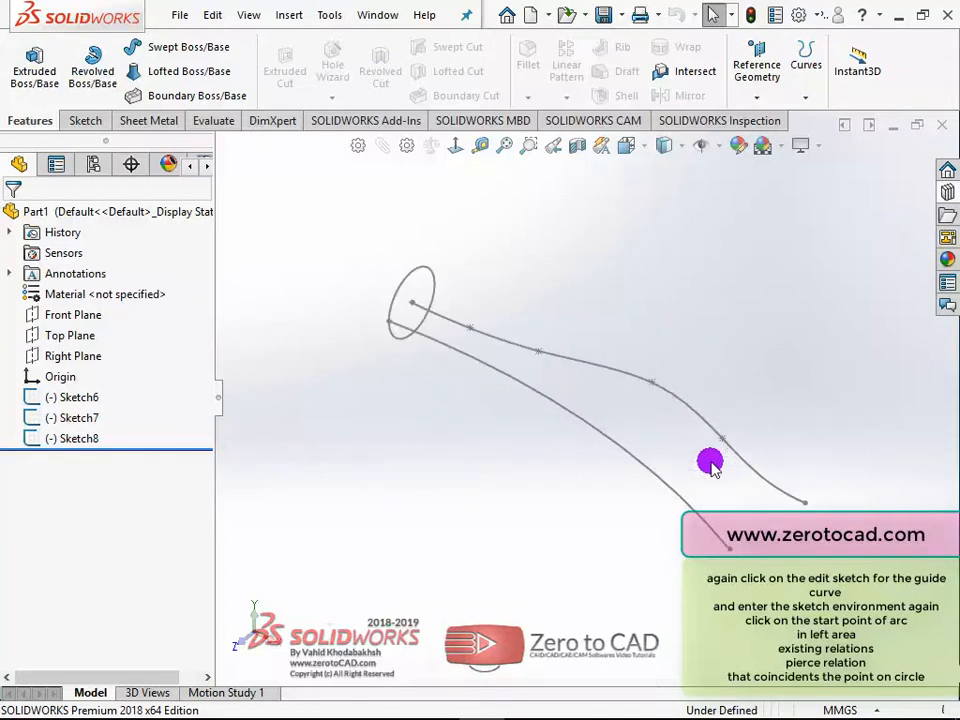
scroll(648, 420, down, 2)
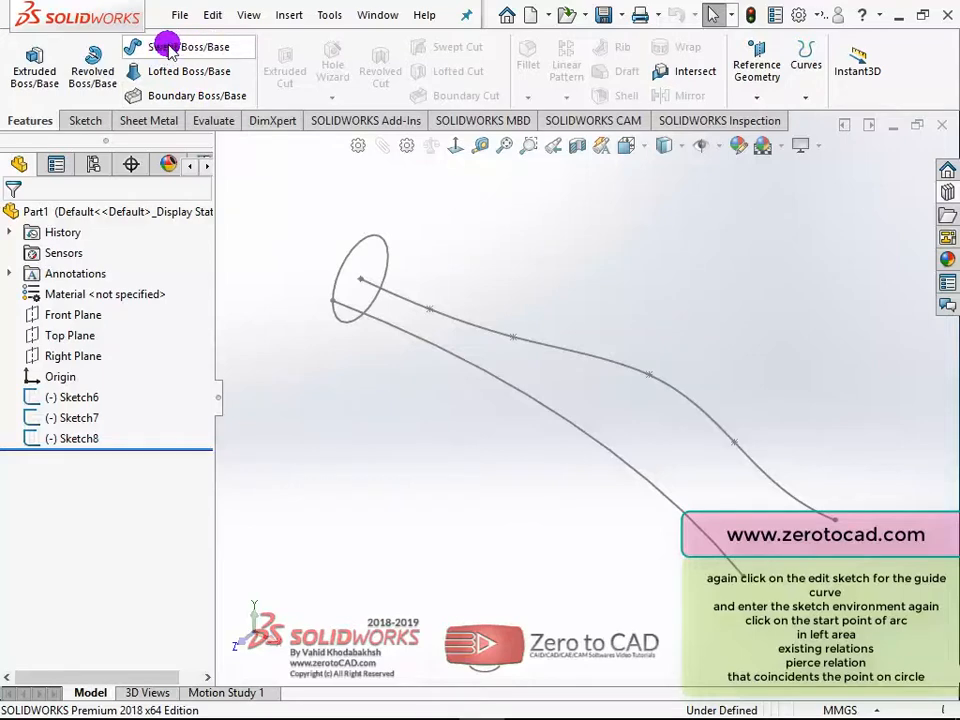
Try a Swept Boss/Base with a circular profile of 90 mm diameter along the spline sketch
click(193, 50)
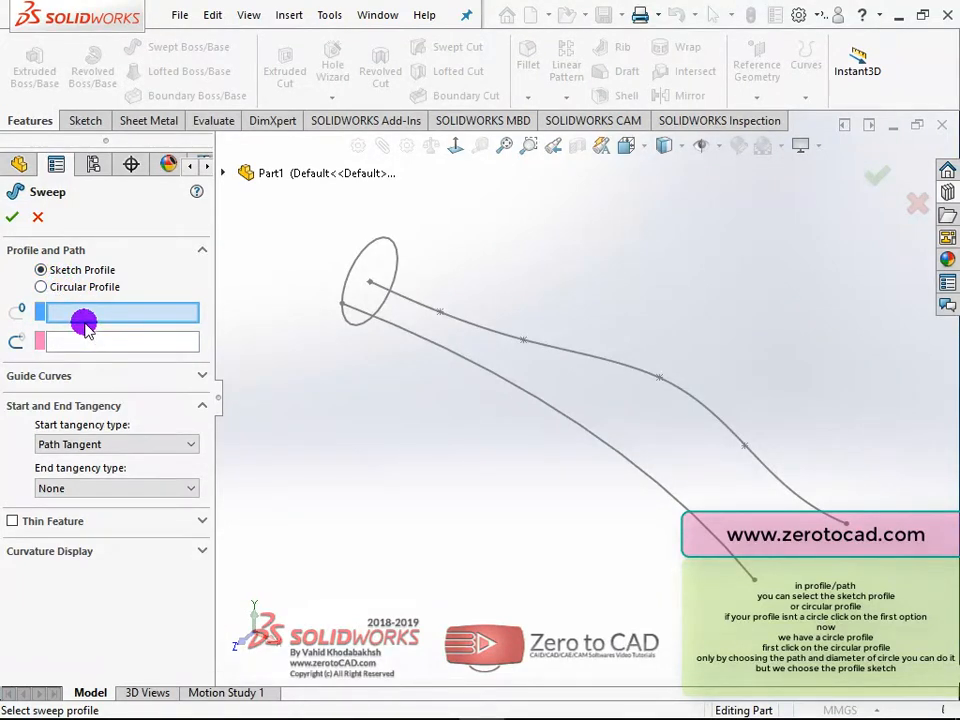
click(42, 287)
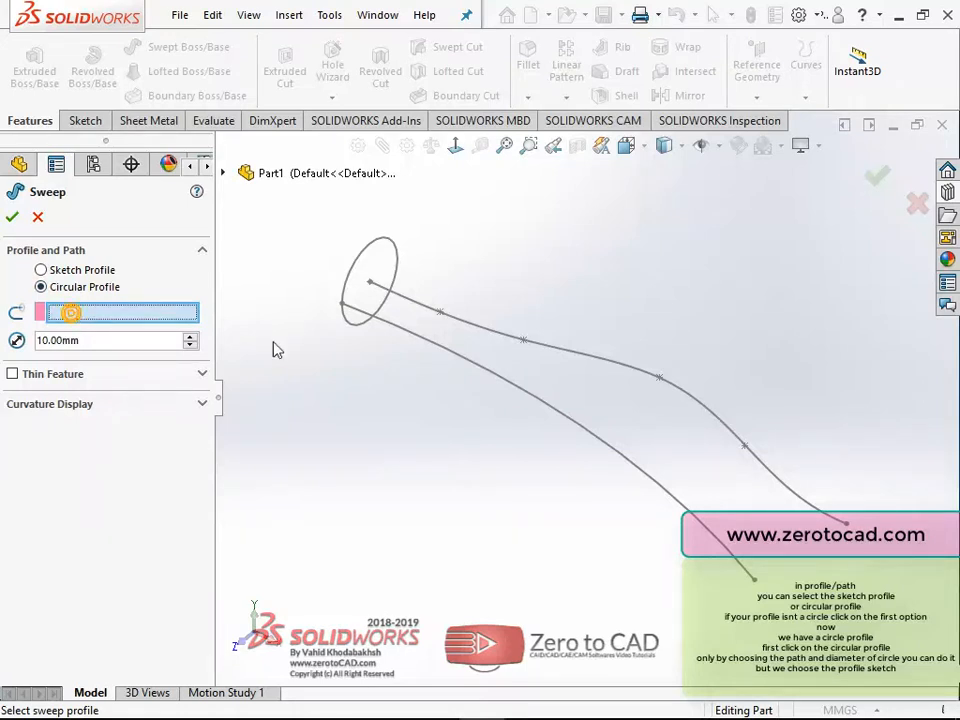
click(557, 354)
click(176, 314)
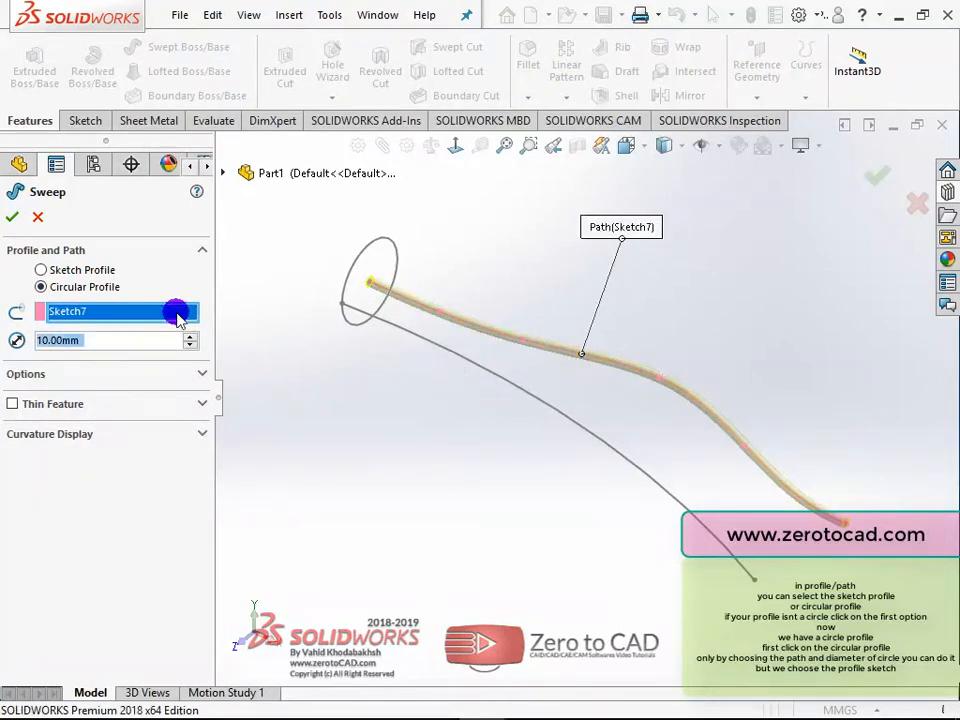
click(190, 337)
click(190, 337)
click(190, 337)
click(190, 337)
click(190, 337)
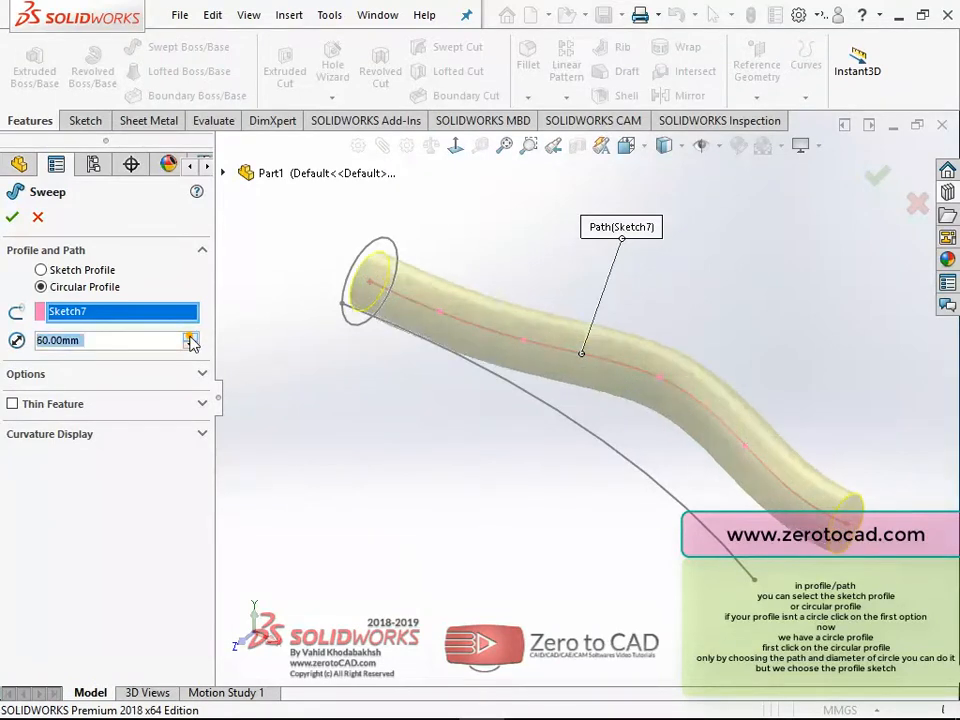
click(190, 337)
click(190, 337)
click(190, 337)
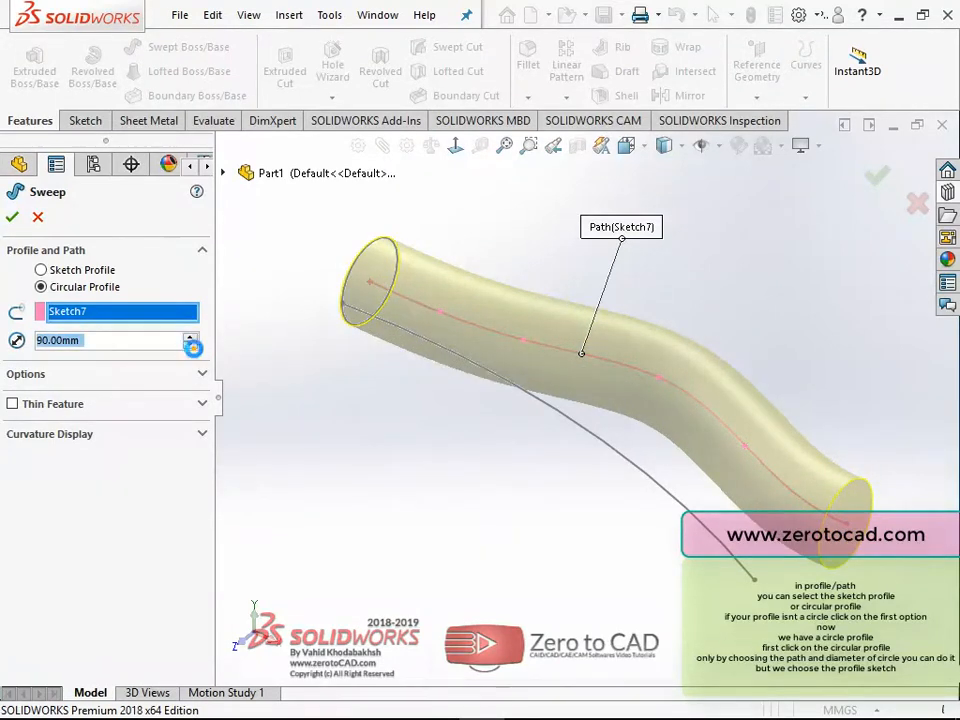
Switch the sweep to a sketch profile, clear the old path, and use the circle as profile and the spline as path
click(62, 272)
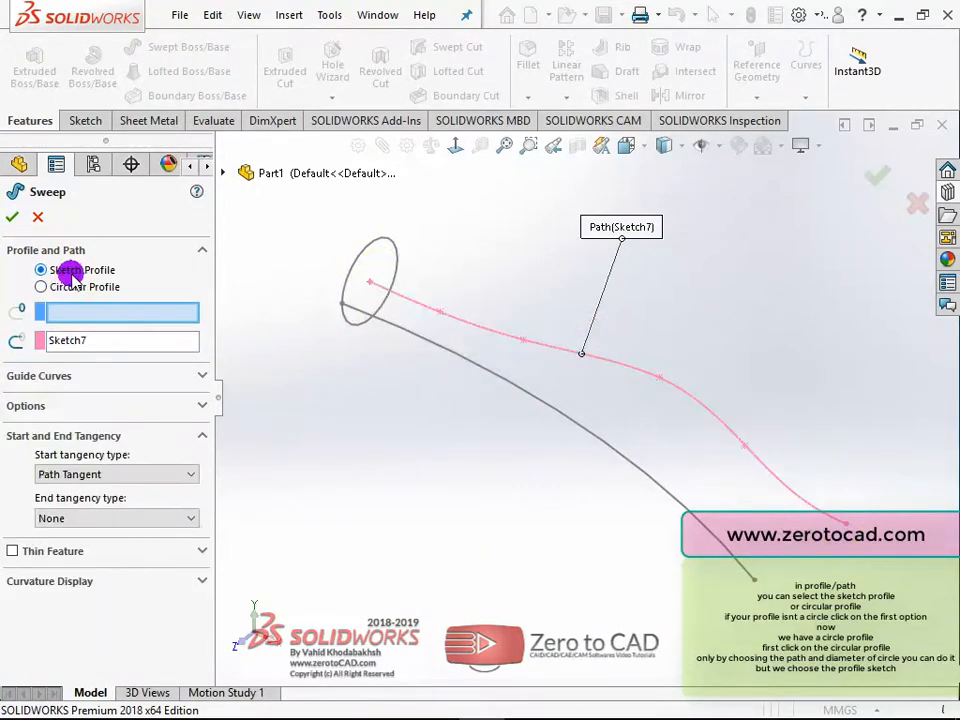
right_click(66, 334)
click(105, 348)
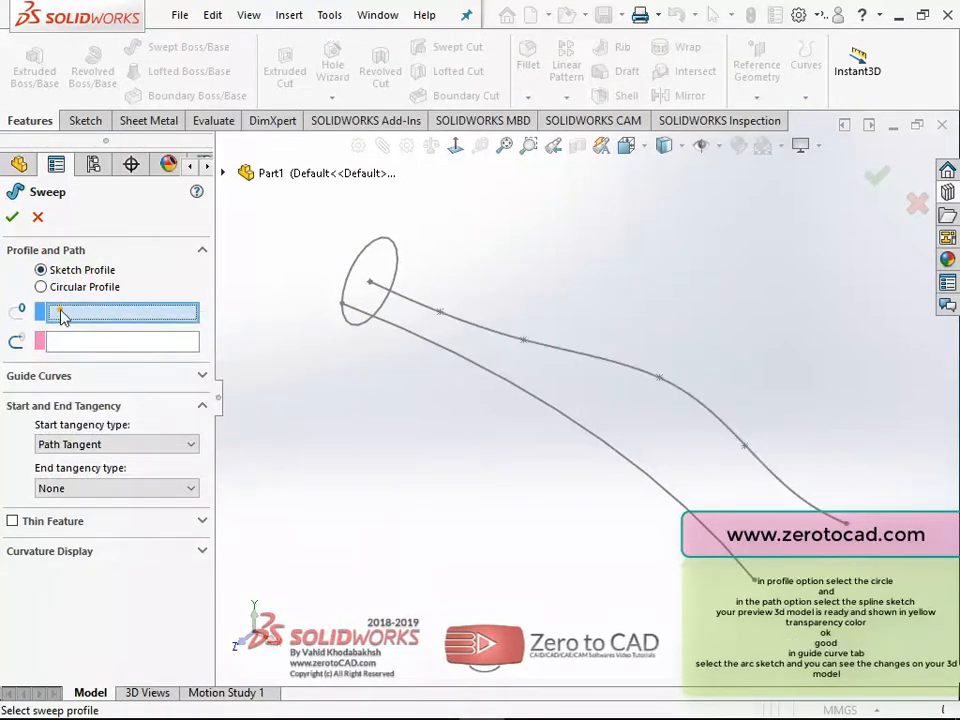
click(365, 257)
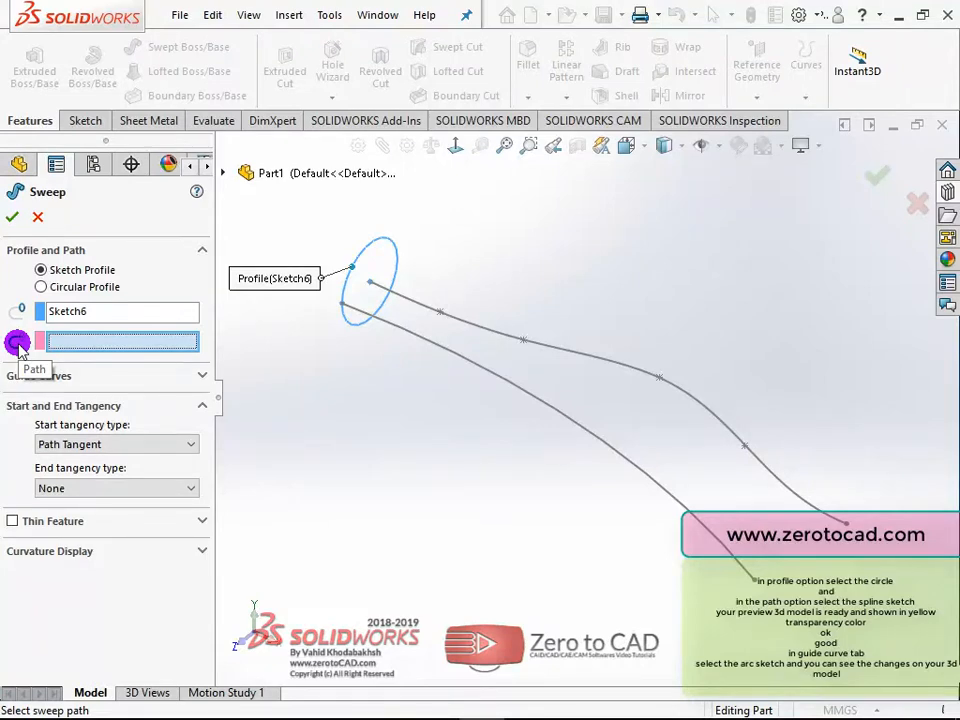
click(492, 337)
mouse_move(514, 443)
middle_down()
mouse_move(508, 459)
mouse_move(517, 429)
mouse_move(529, 454)
mouse_move(519, 446)
middle_up()
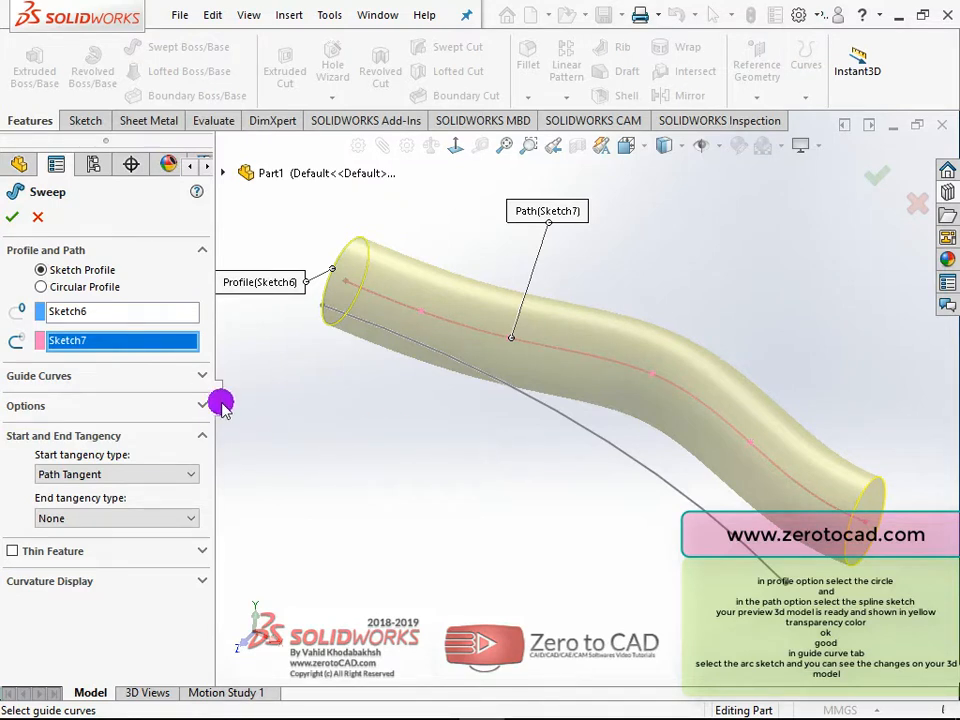
Add the arc sketch as the guide curve of the sweep
click(201, 375)
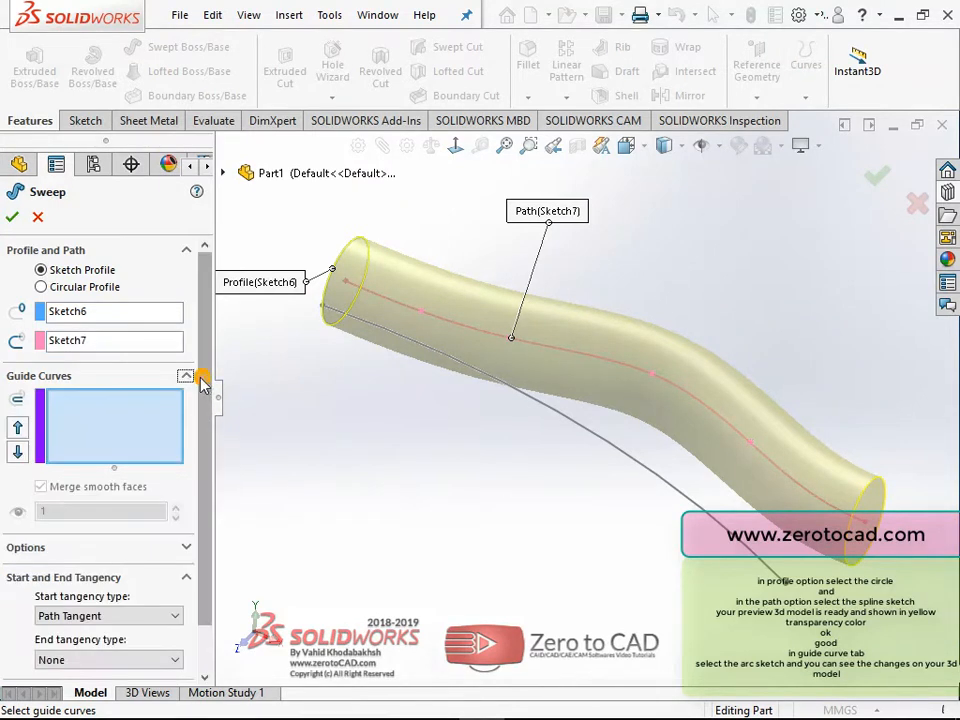
click(81, 408)
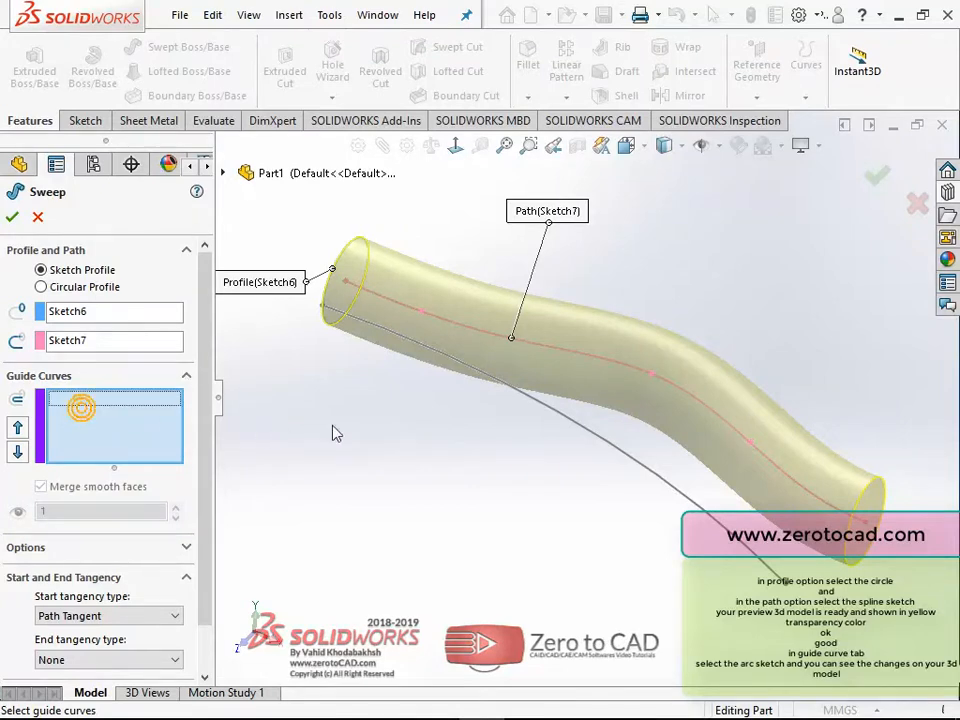
click(596, 437)
middle_drag(506, 453, 514, 480)
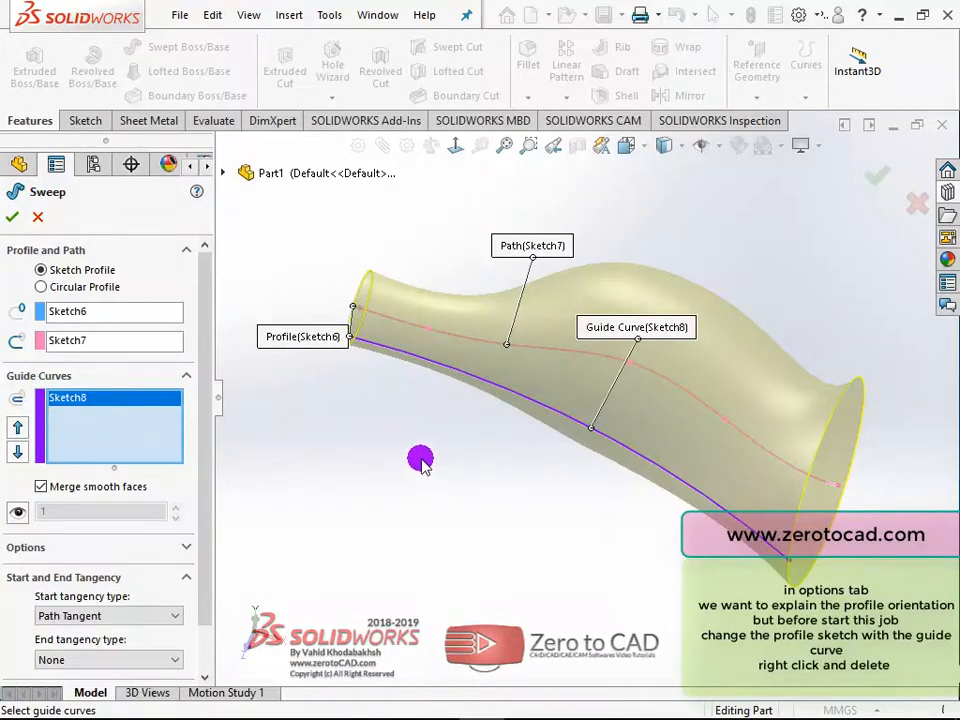
scroll(478, 445, down, 2)
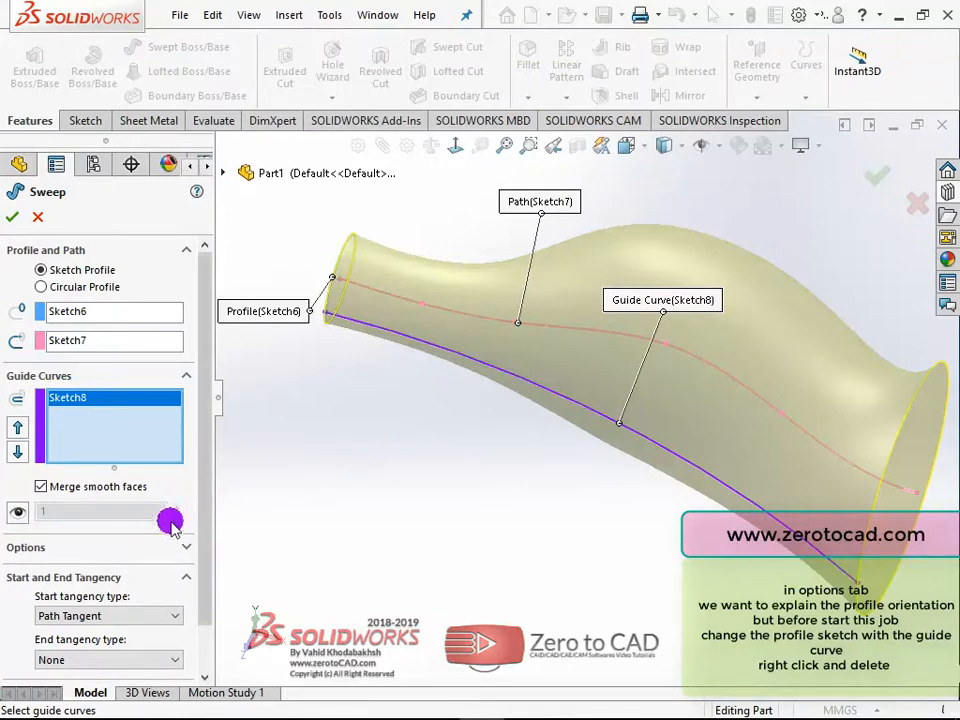
Clear the spline path and the arc guide curve from the sweep's selections
click(186, 547)
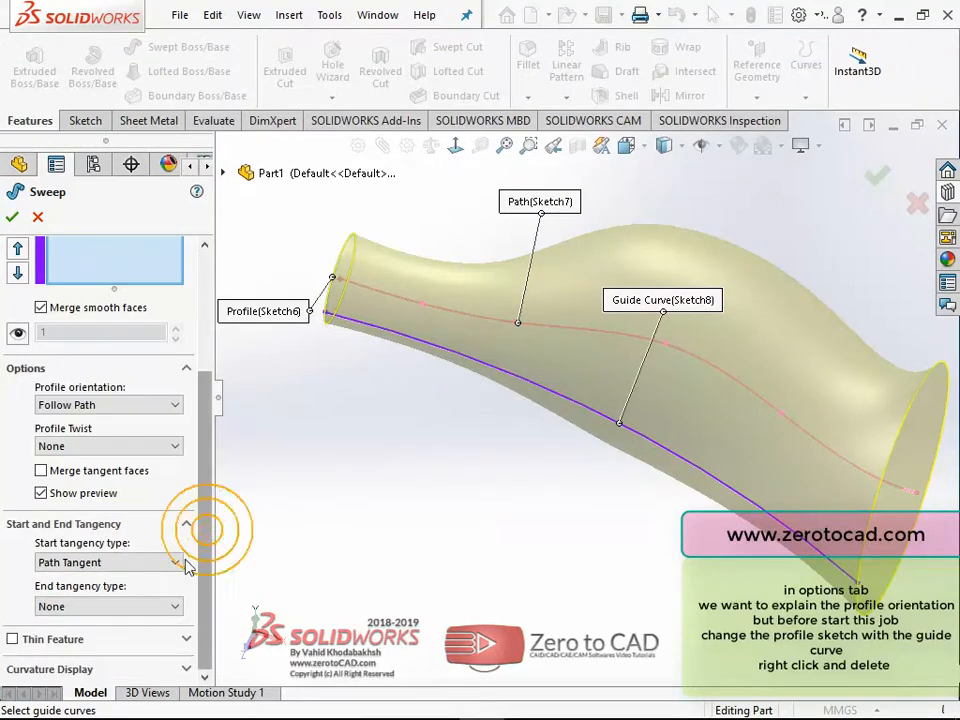
click(185, 525)
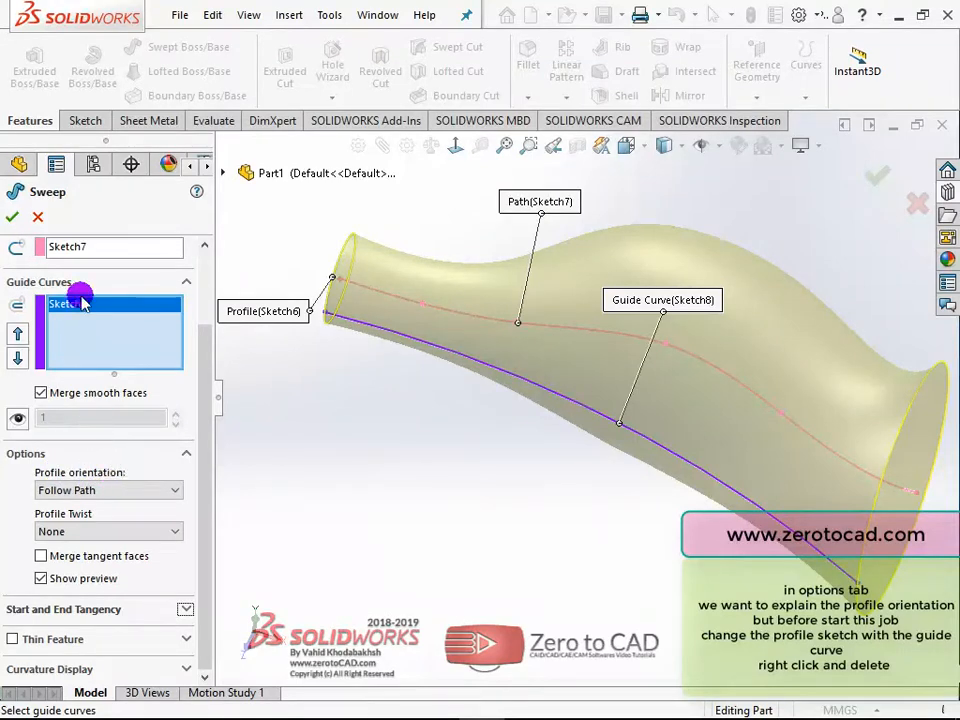
right_click(66, 247)
click(106, 263)
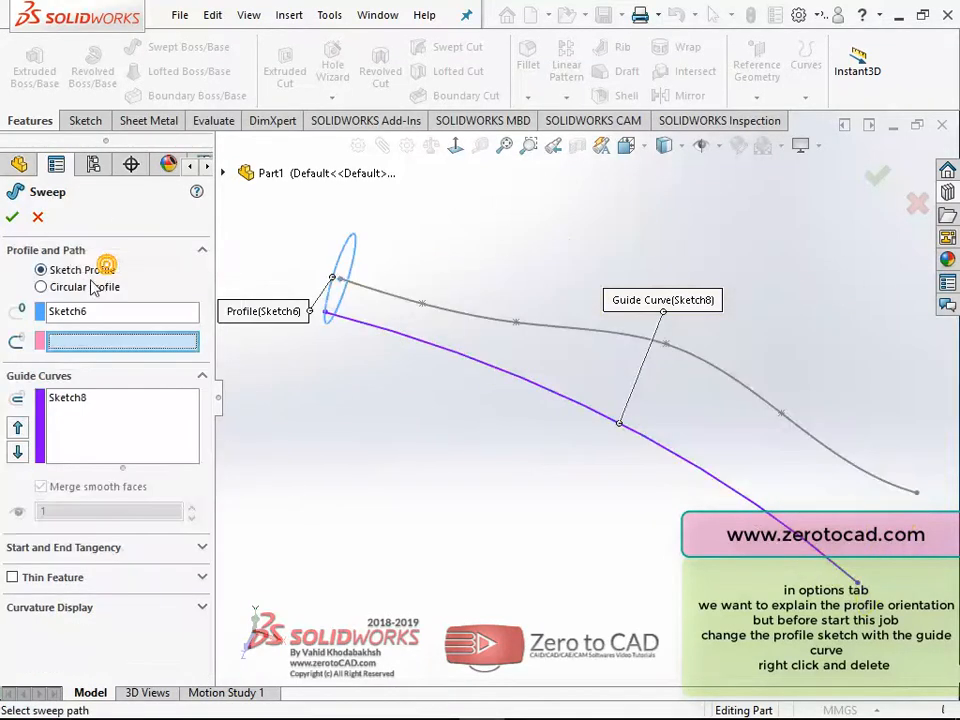
mouse_move(427, 411)
middle_down()
mouse_move(405, 414)
mouse_move(405, 435)
mouse_move(437, 429)
middle_up()
click(487, 363)
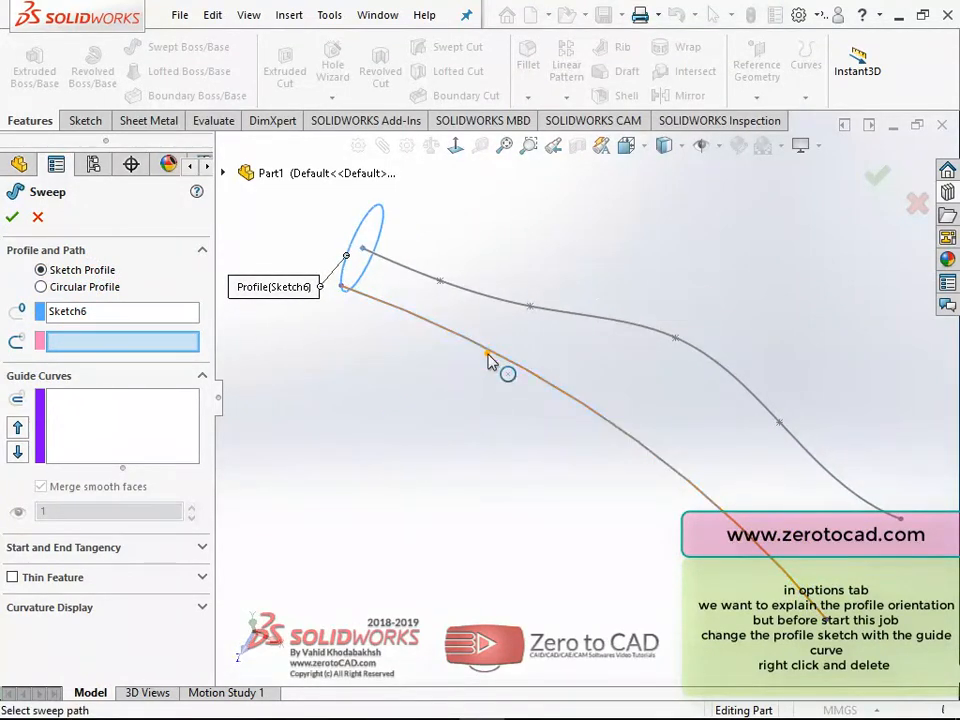
Swap the sweep's curves, using the arc sketch as the path and the spline sketch as the guide curve
click(88, 418)
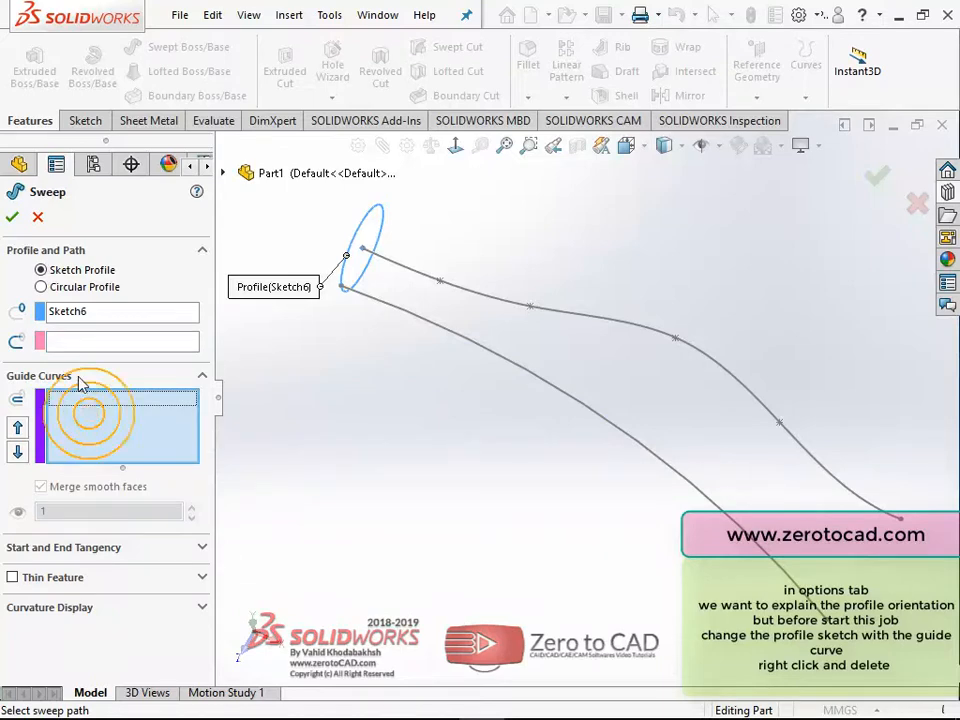
click(58, 341)
click(478, 350)
click(103, 420)
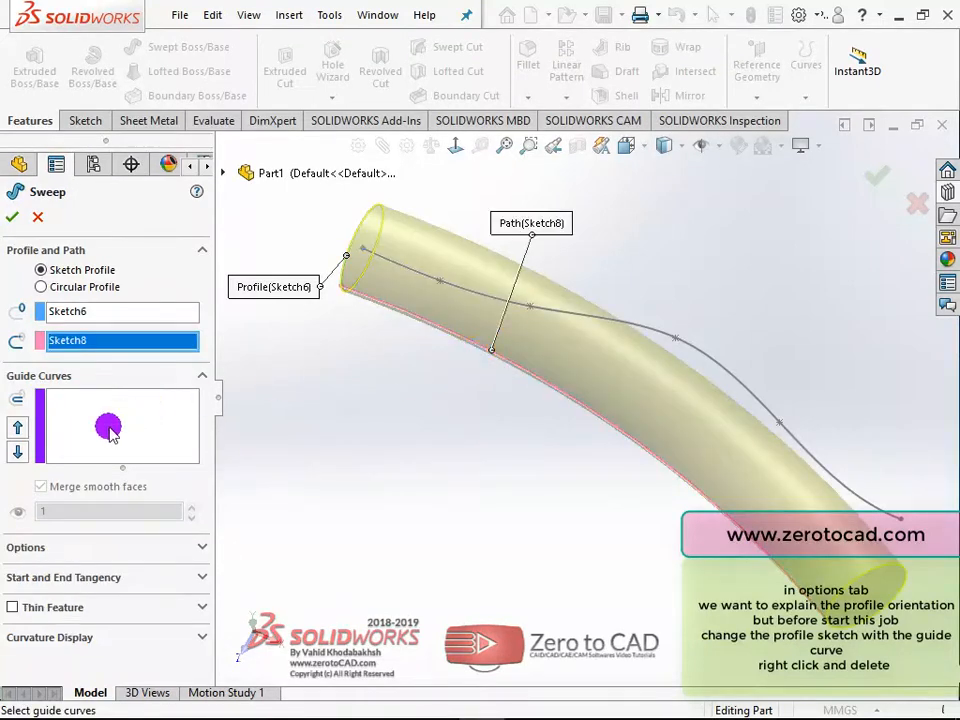
click(635, 330)
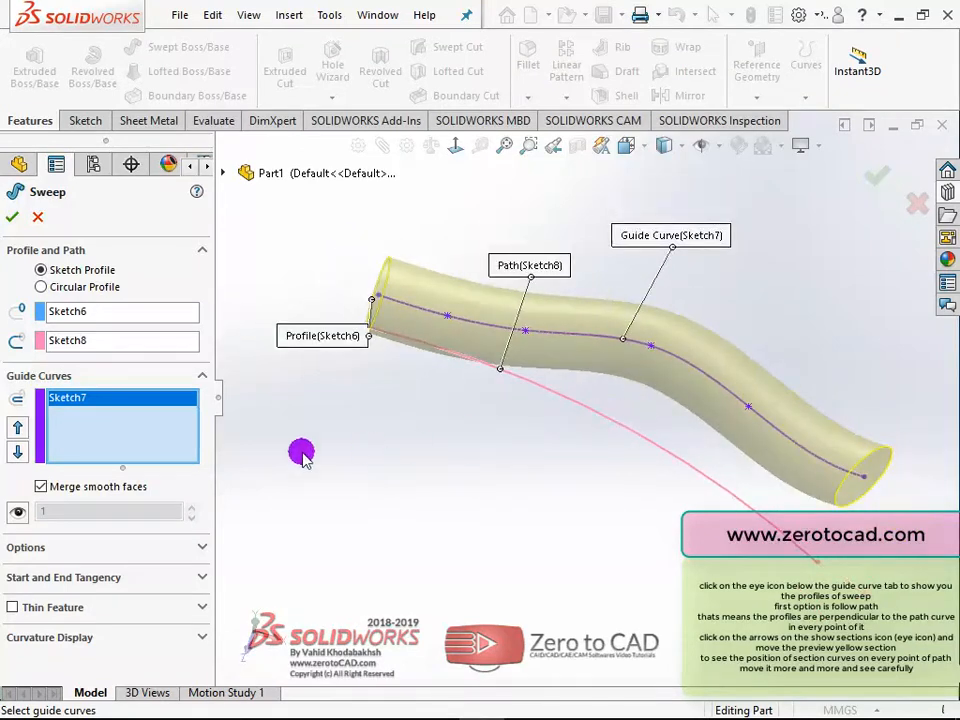
Turn on the sweep's section preview and keep the profile orientation at Follow Path
click(16, 512)
middle_drag(433, 454, 446, 549)
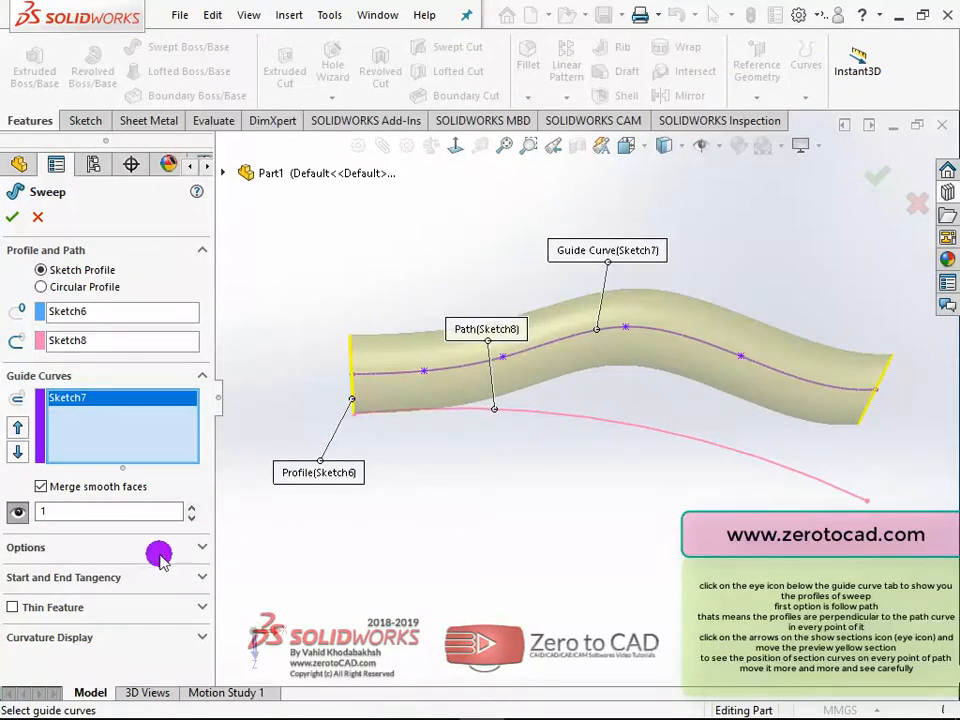
click(116, 549)
drag(204, 528, 206, 606)
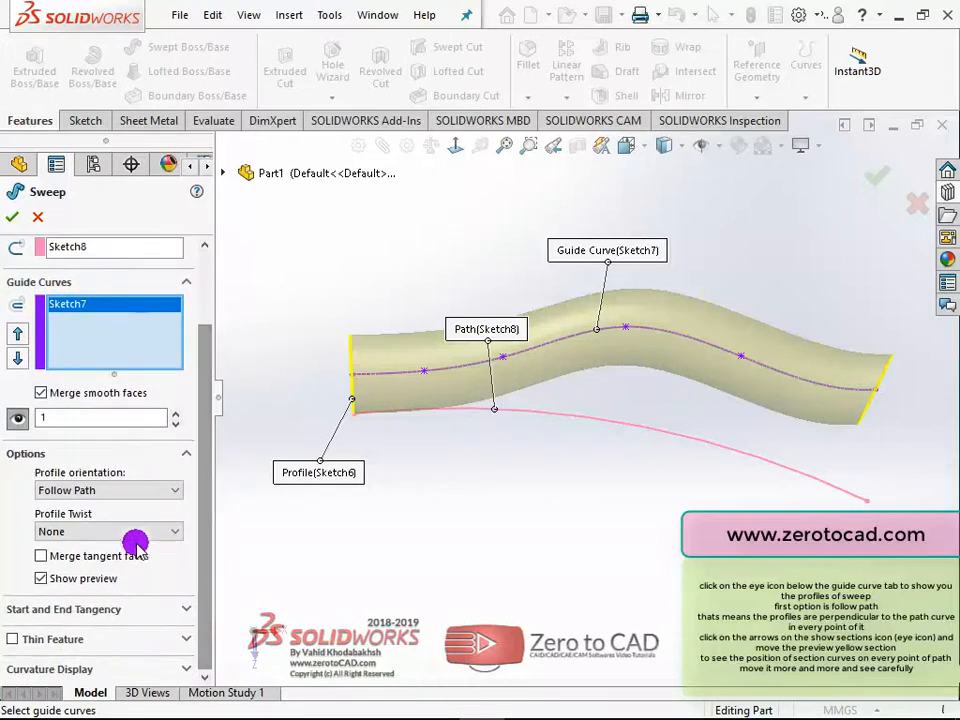
click(87, 492)
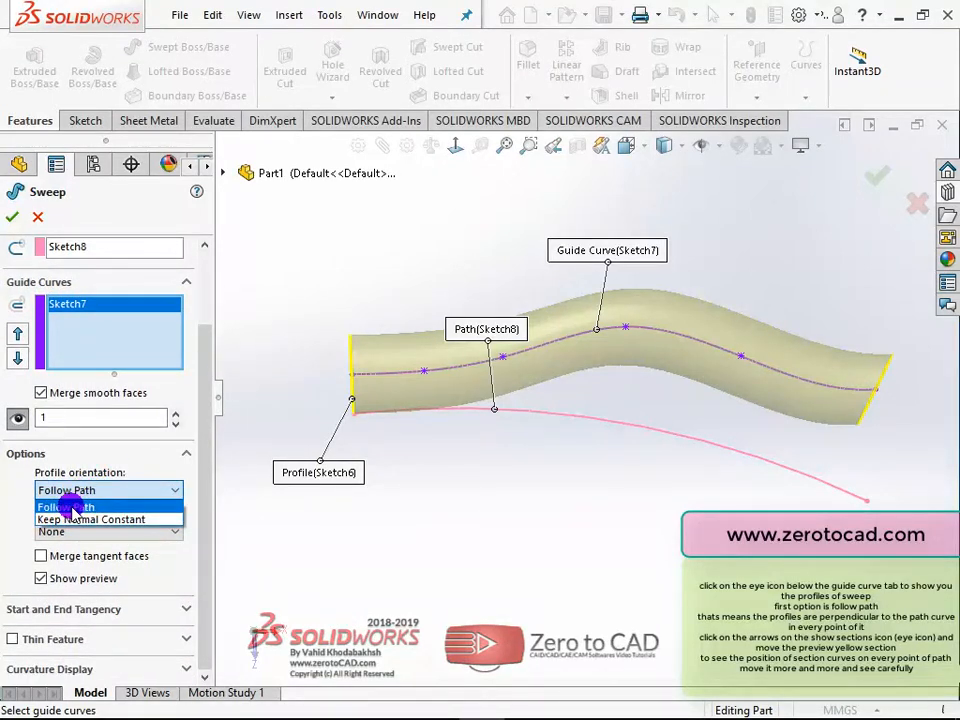
click(70, 508)
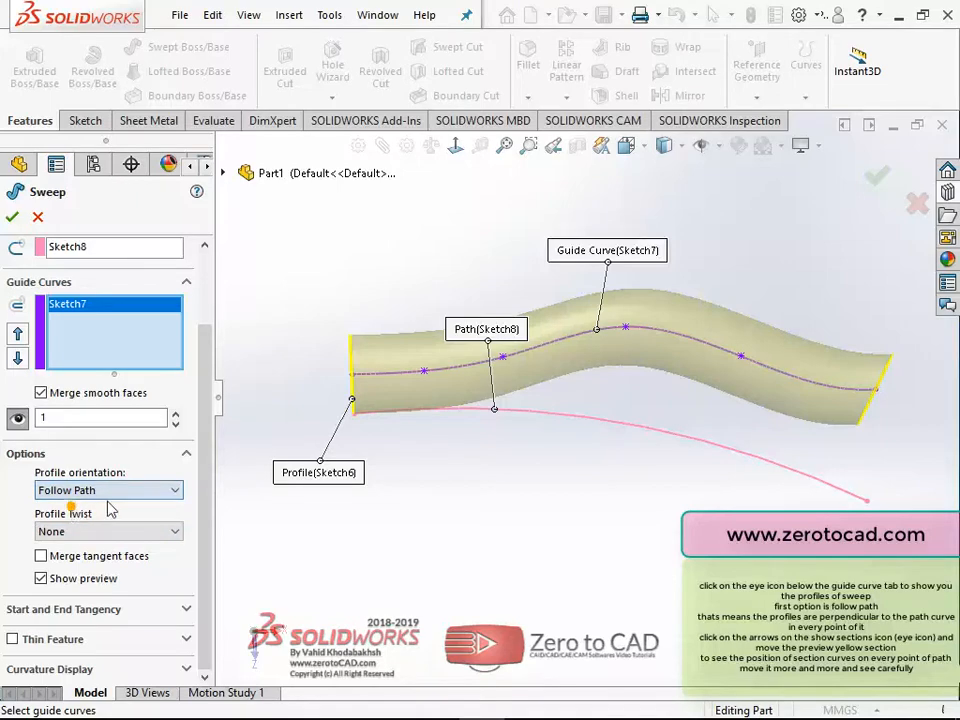
Step through the sweep's preview sections in the Top view to examine their orientation relative to the path
click(630, 146)
click(450, 349)
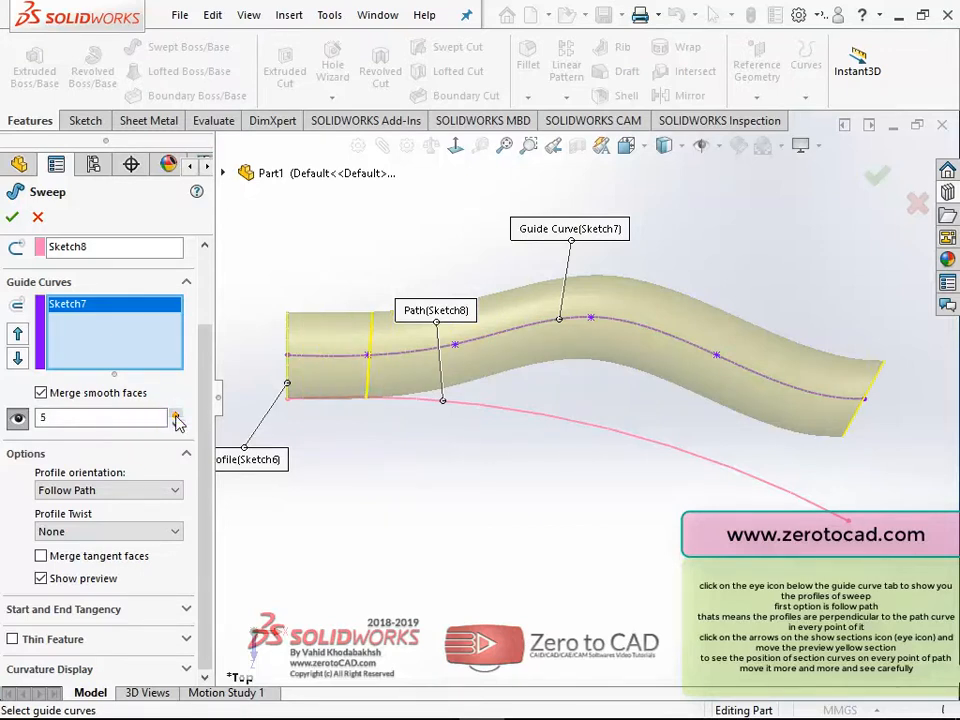
click(175, 414)
click(177, 424)
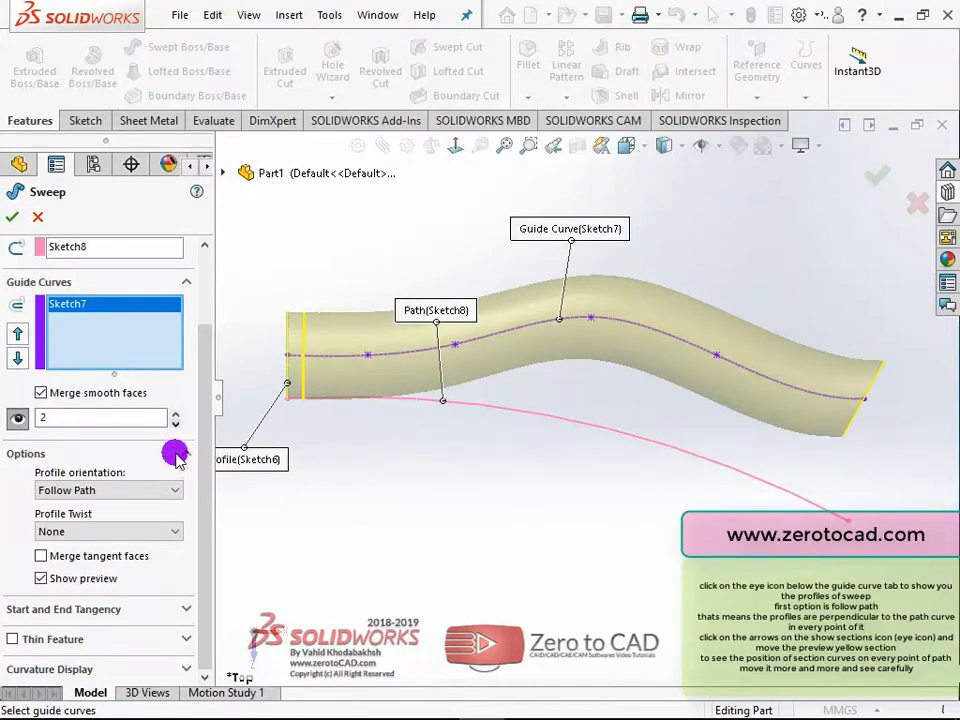
Set the profile orientation to Keep Normal Constant and show the section preview again
click(98, 489)
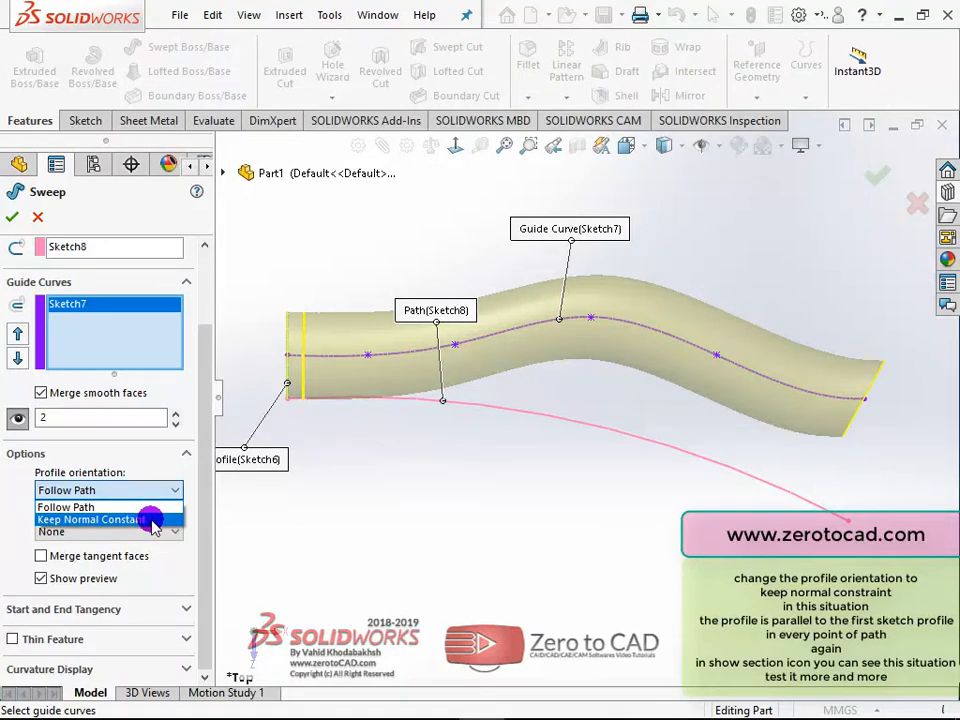
click(150, 519)
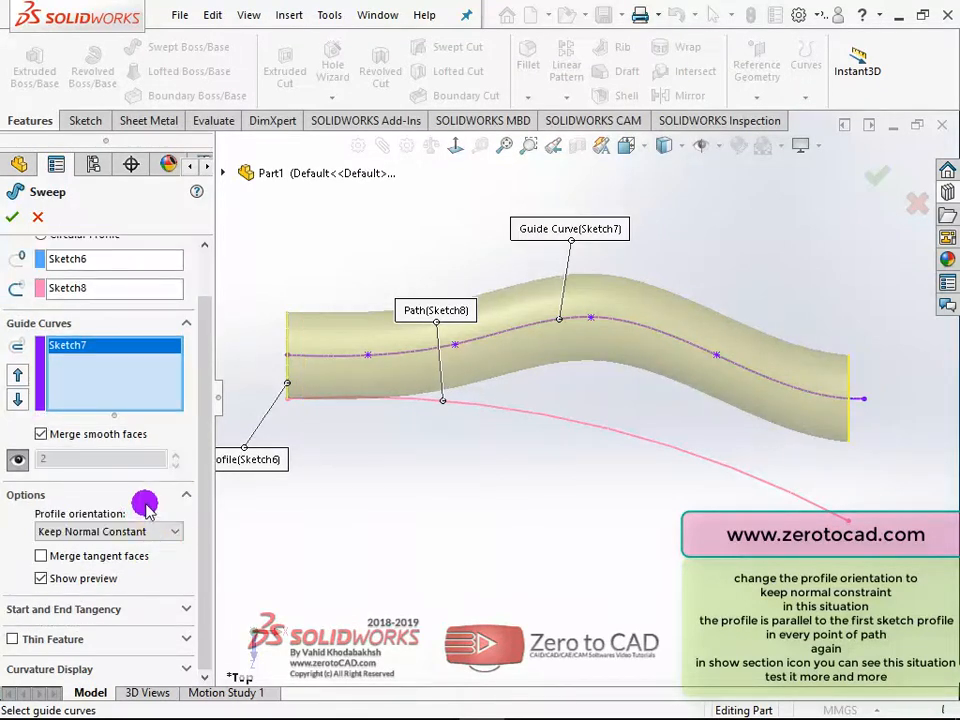
click(18, 459)
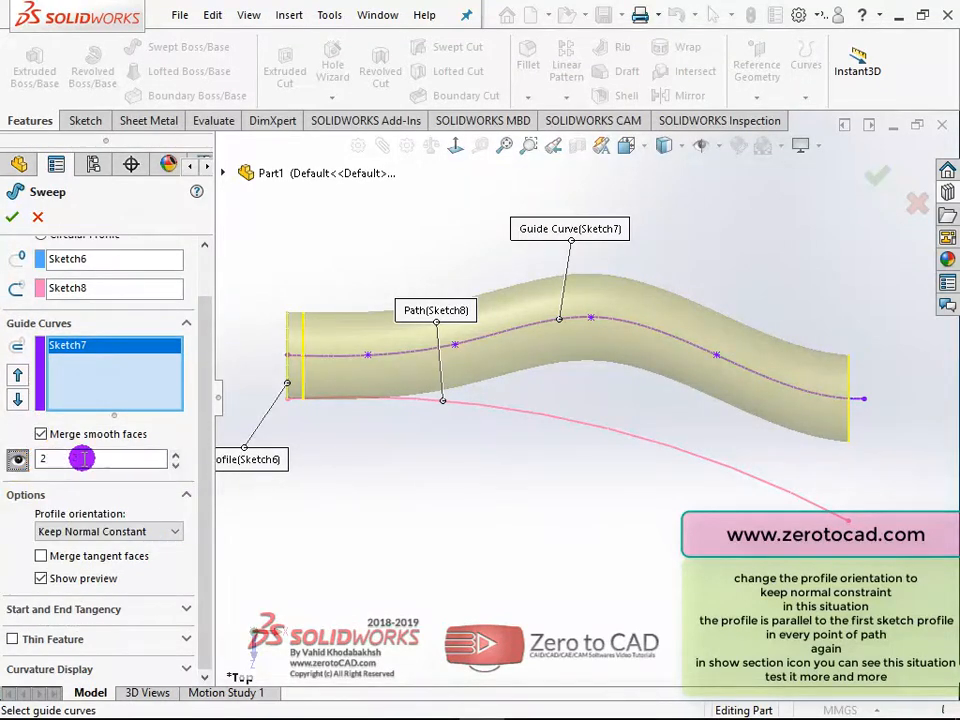
Step forward and back through the preview sections to examine whether they stay parallel to the starting profile
click(175, 455)
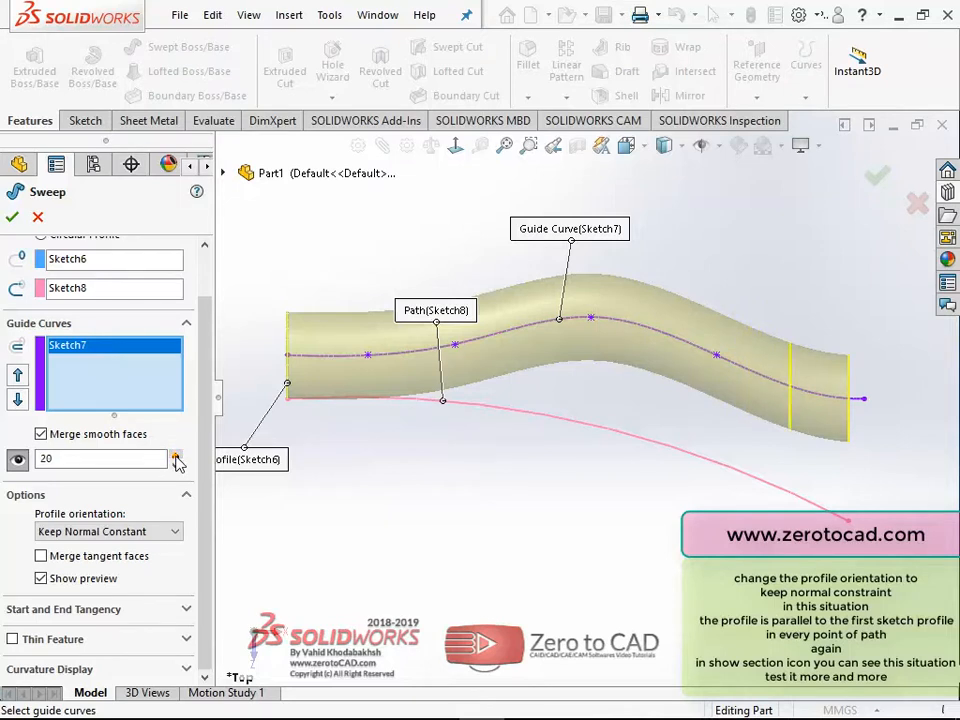
click(175, 456)
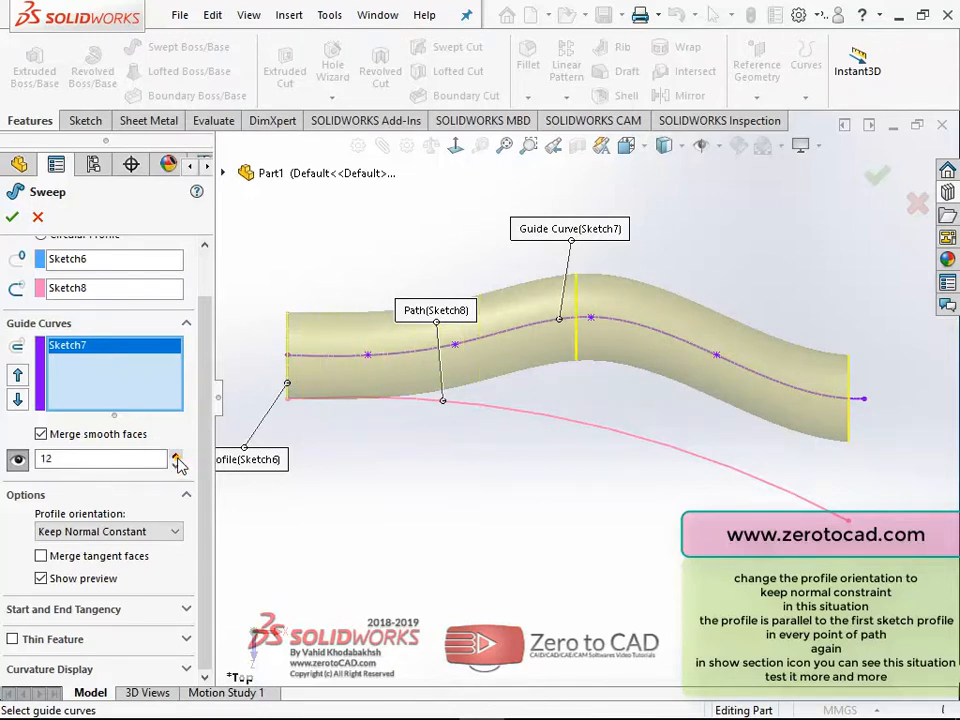
click(176, 456)
click(176, 456)
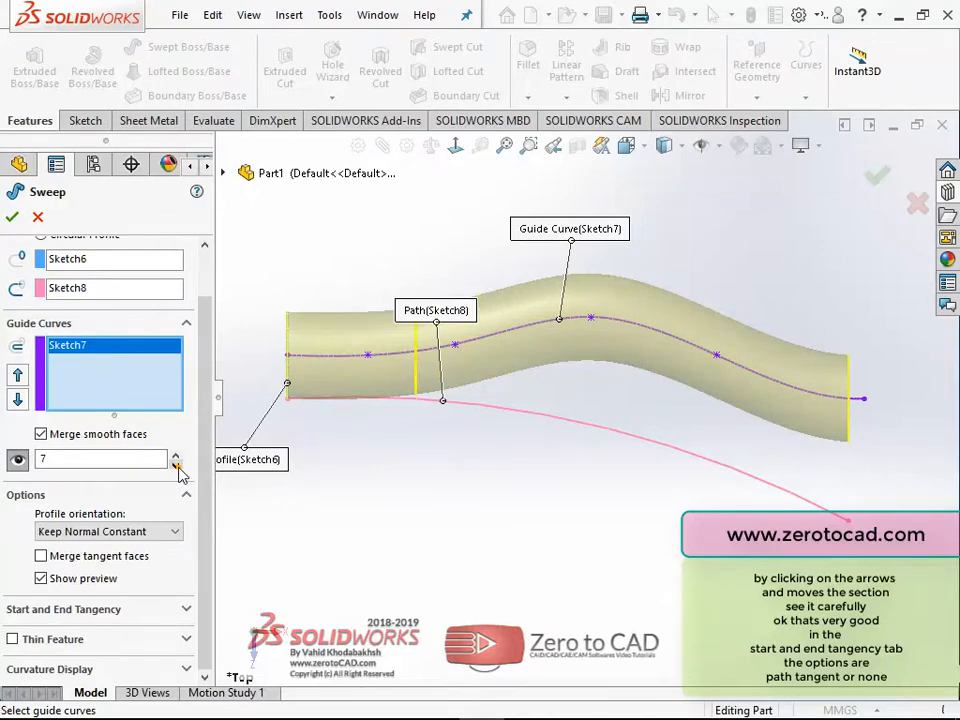
click(176, 465)
middle_drag(270, 482, 331, 497)
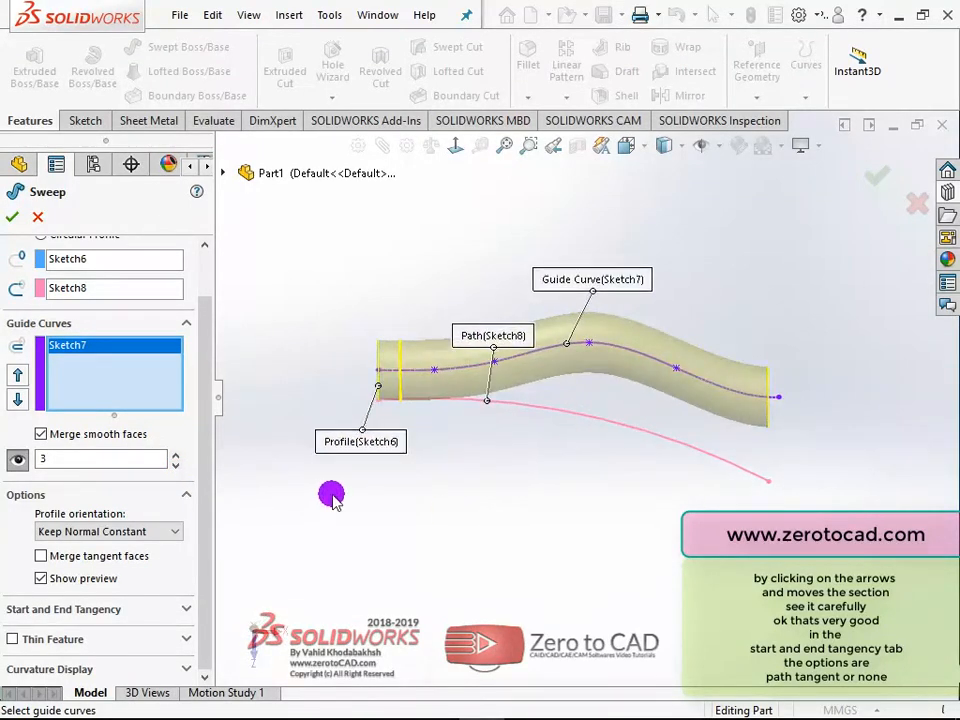
Open the start and end tangency settings and review the available start tangency types
click(187, 495)
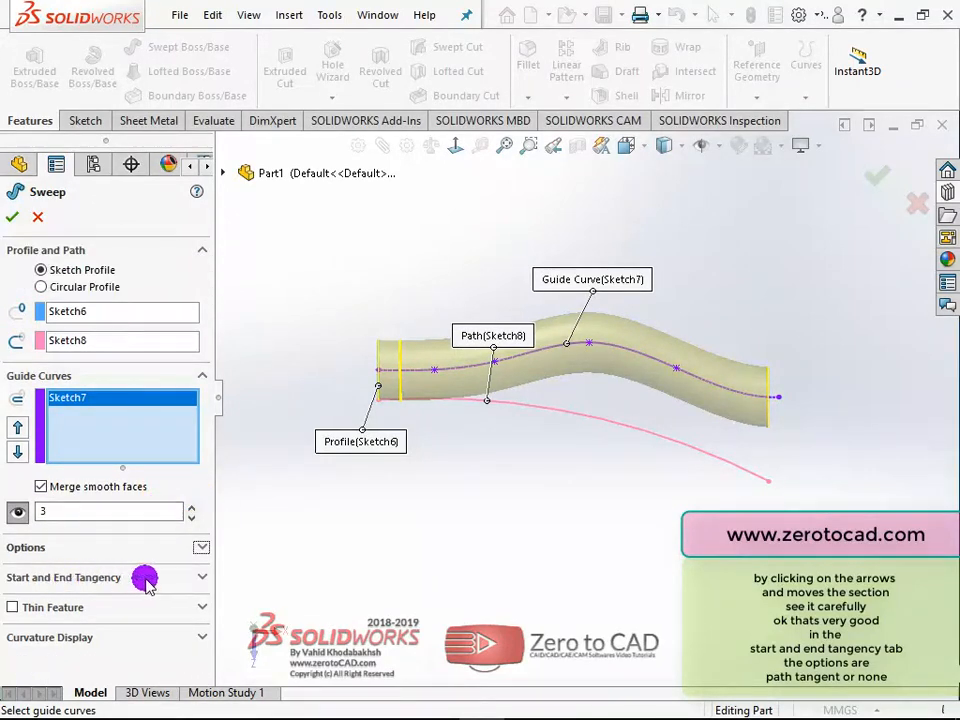
click(201, 580)
scroll(201, 565, down, 2)
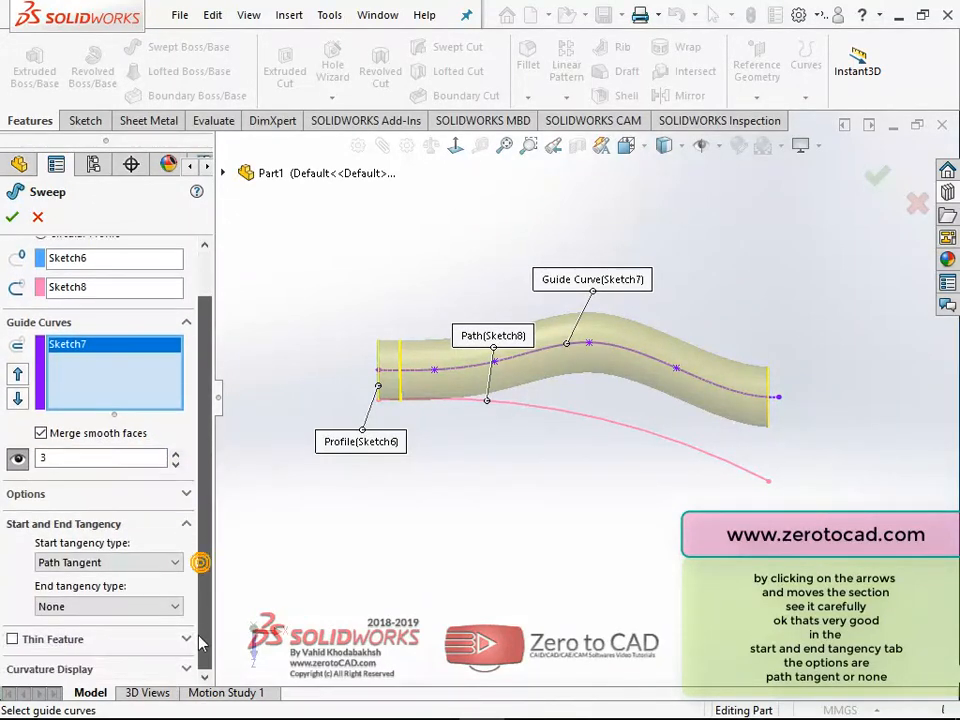
click(76, 563)
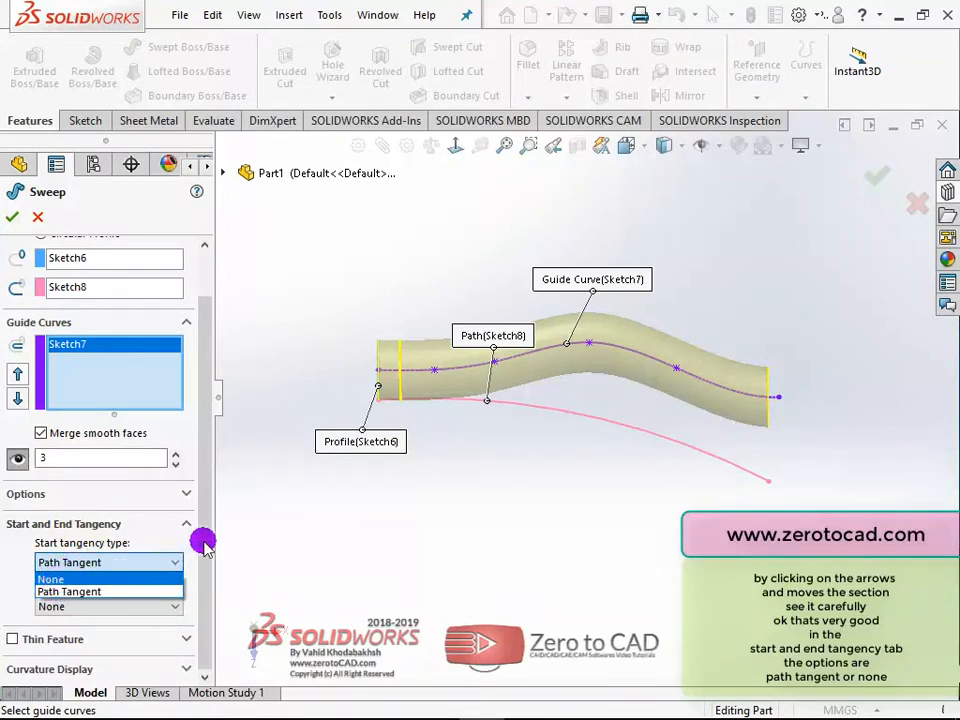
click(288, 516)
Examine the sweep's start edge close up in the Top view with the start tangency kept at Path Tangent
click(626, 146)
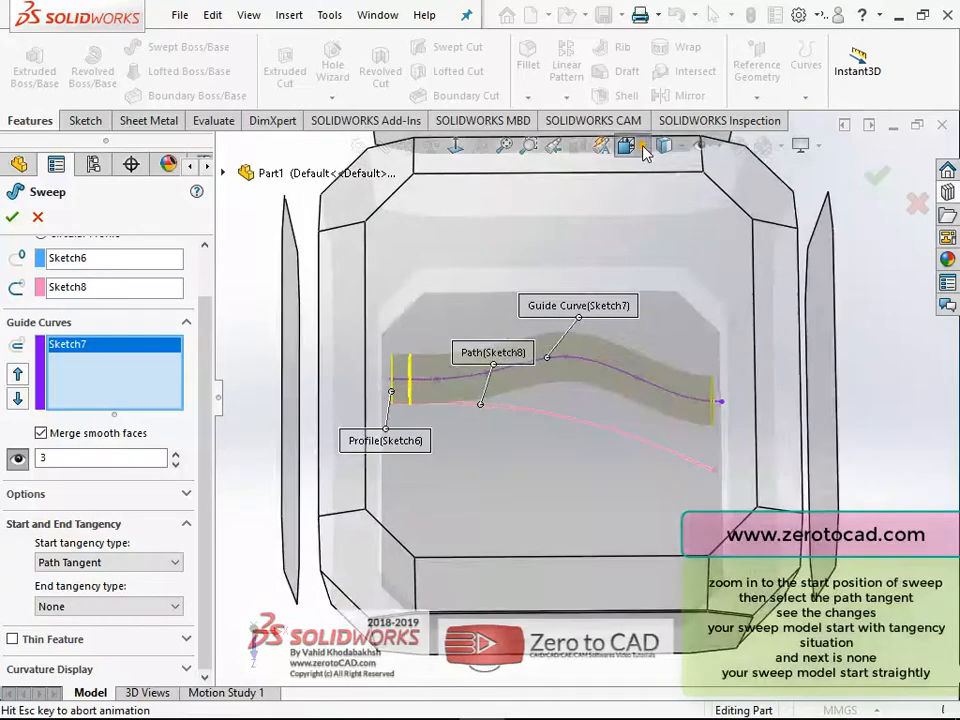
scroll(456, 356, down, 4)
scroll(312, 338, down, 6)
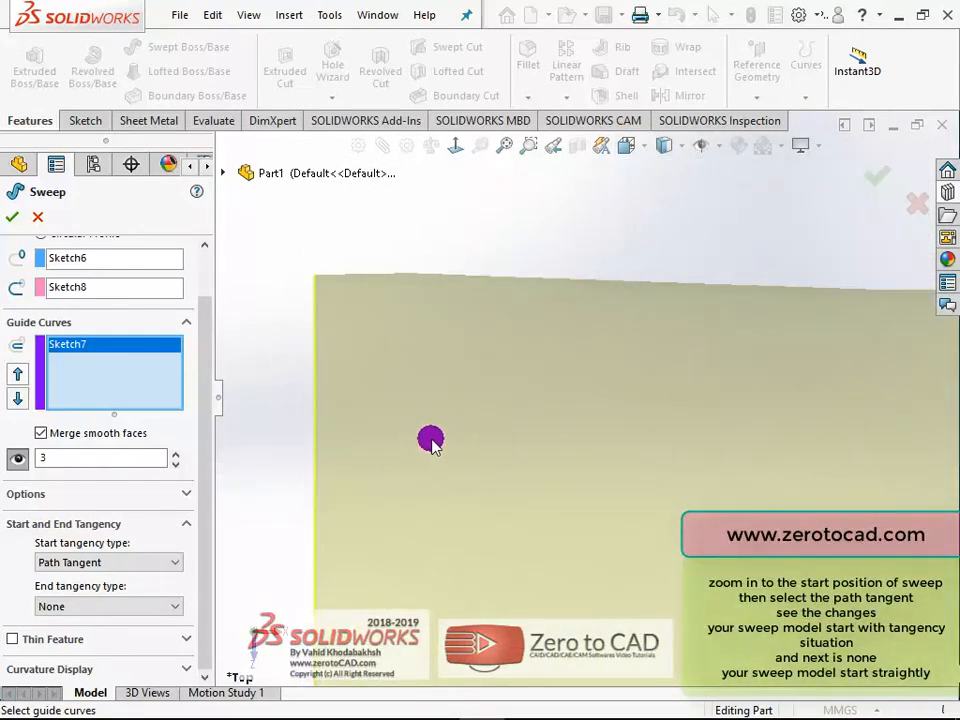
scroll(412, 437, up, 1)
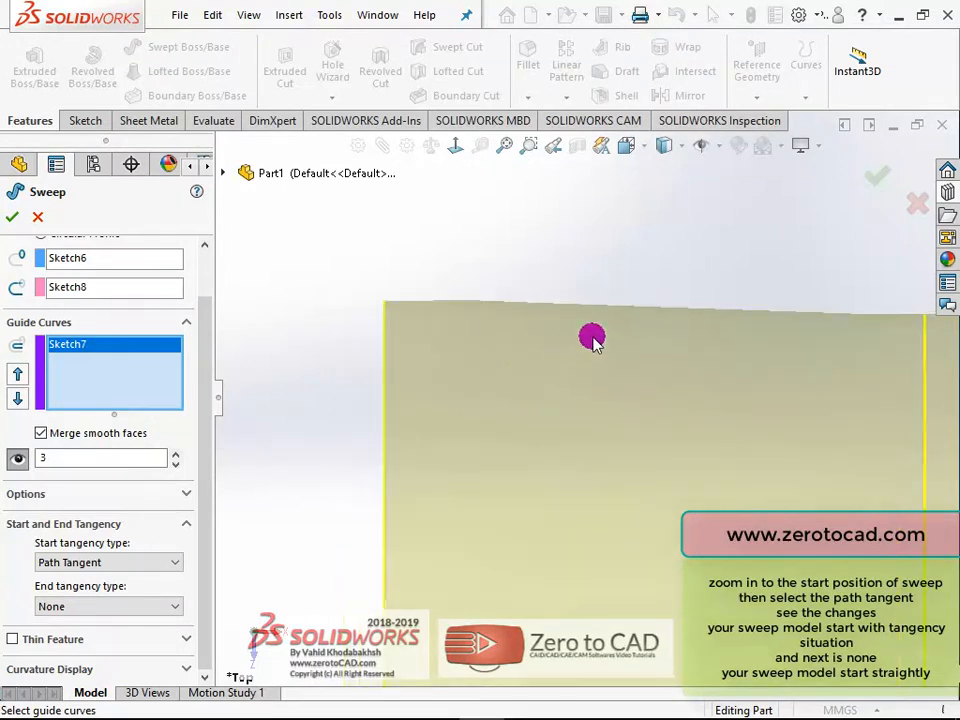
scroll(697, 224, down, 2)
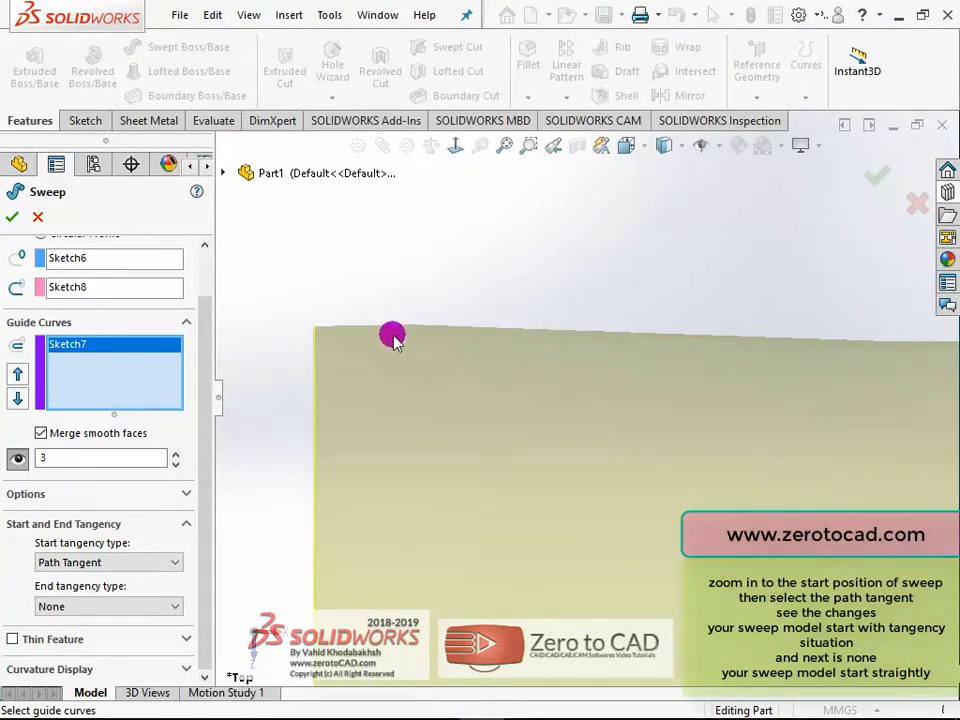
click(110, 563)
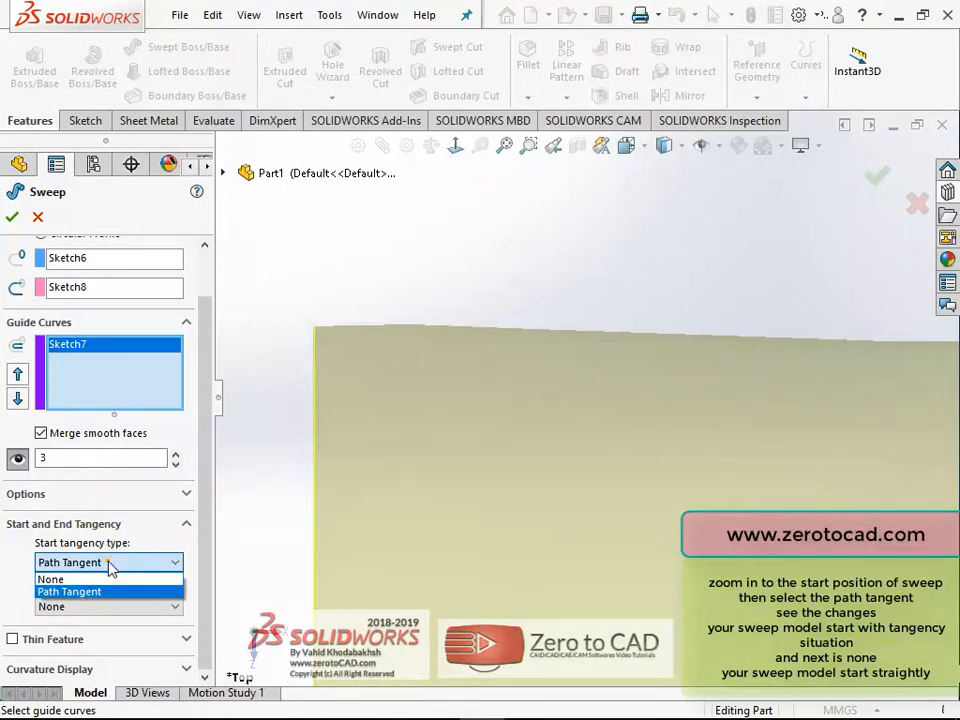
click(75, 589)
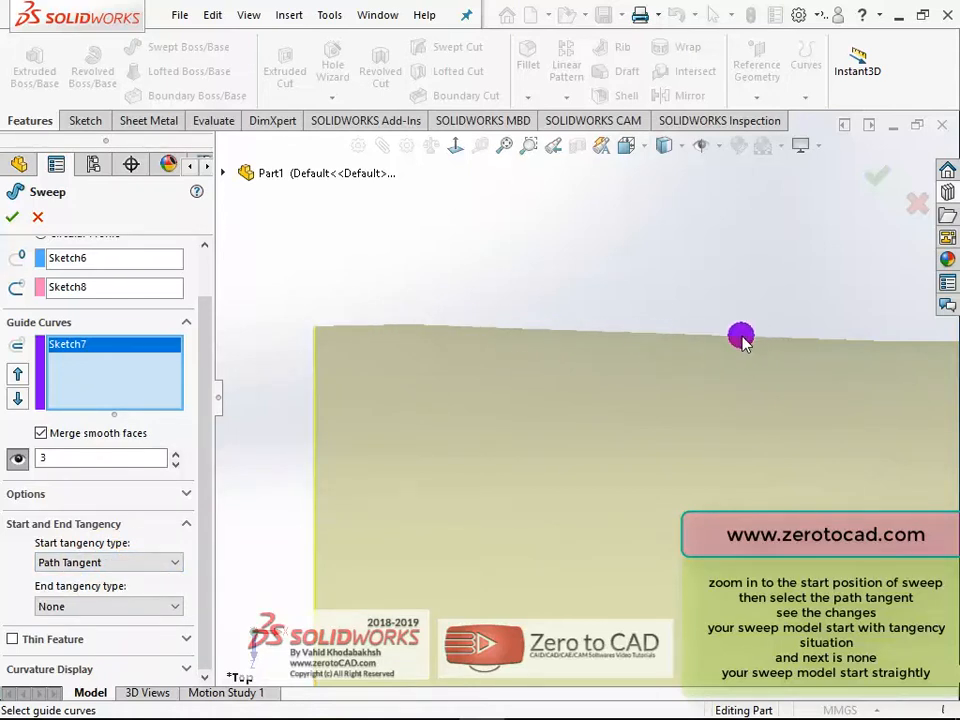
scroll(598, 336, up, 1)
scroll(596, 346, down, 1)
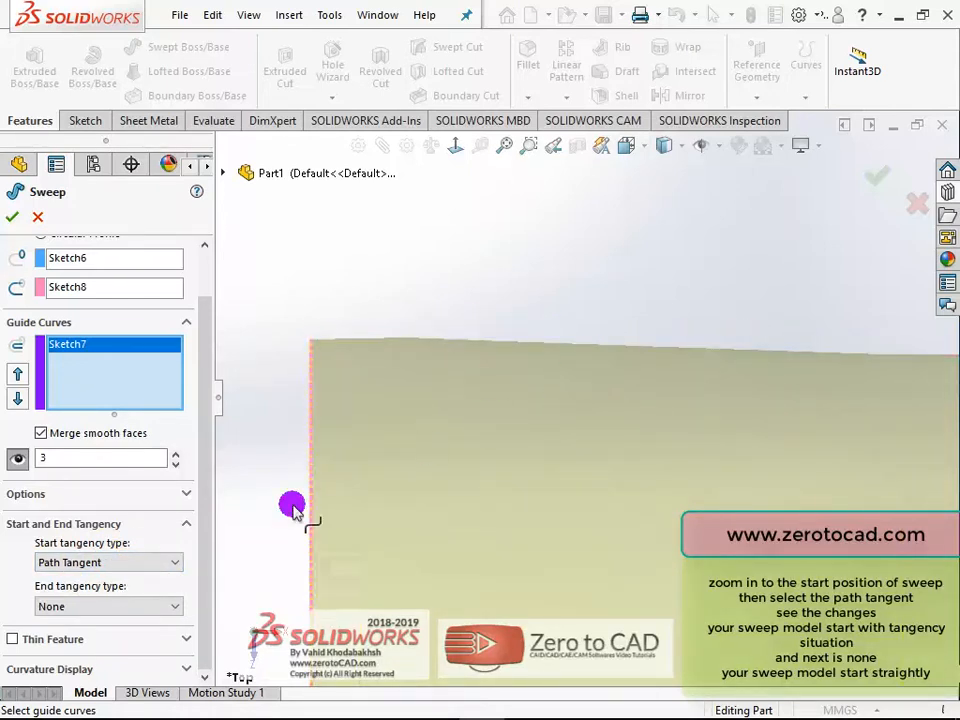
Switch the start tangency type between None and Path Tangent twice to compare the sweep's start shape, ending on Path Tangent
click(90, 563)
click(84, 580)
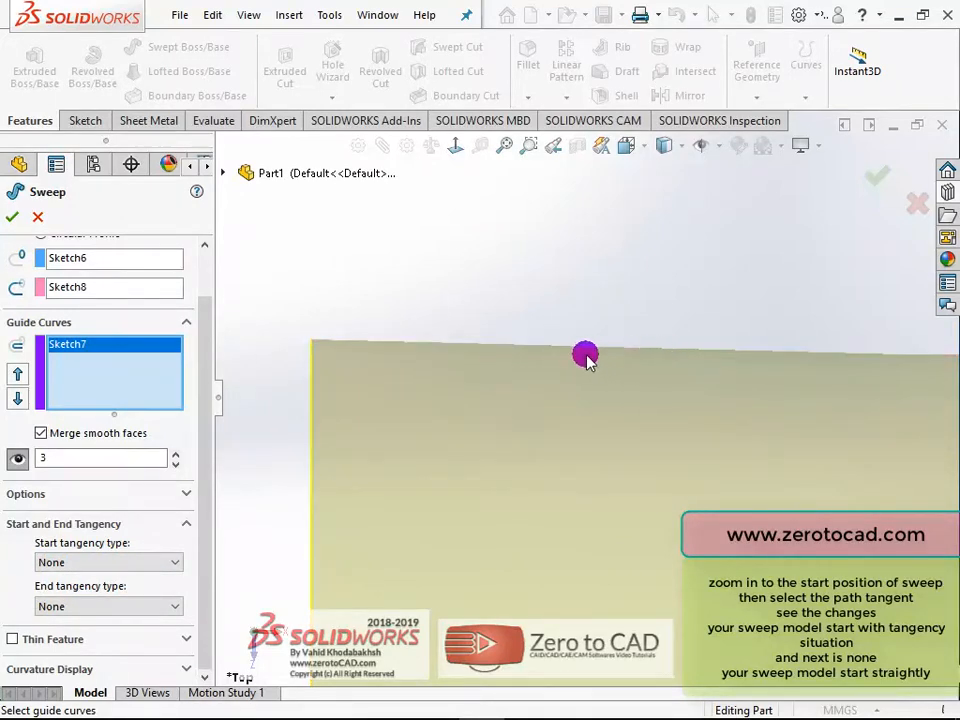
click(110, 563)
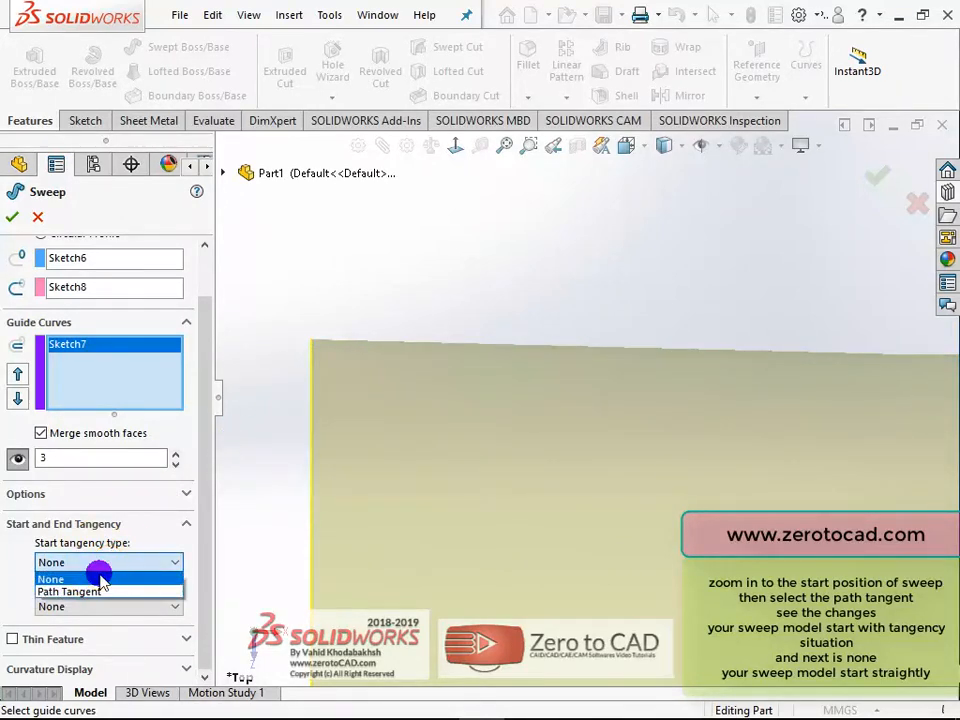
click(96, 592)
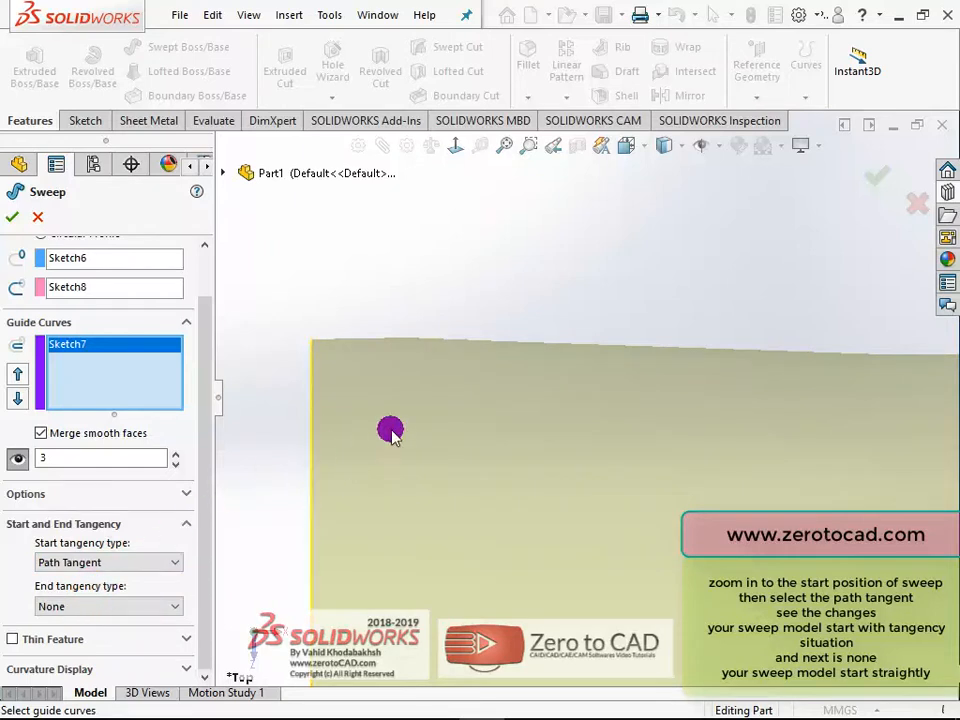
click(122, 563)
click(98, 577)
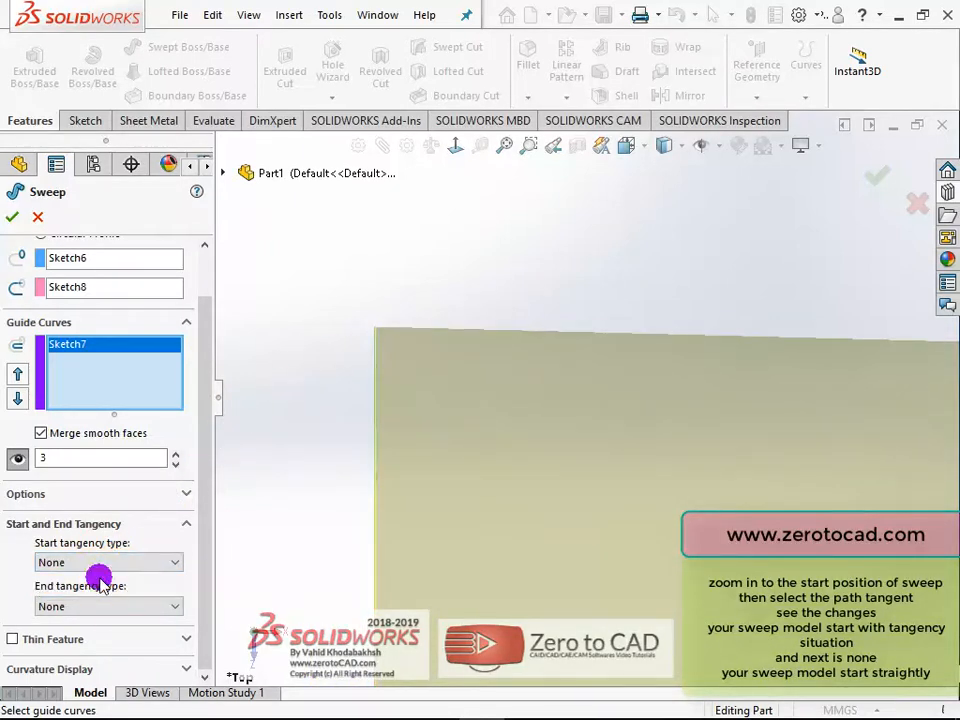
click(62, 562)
click(89, 592)
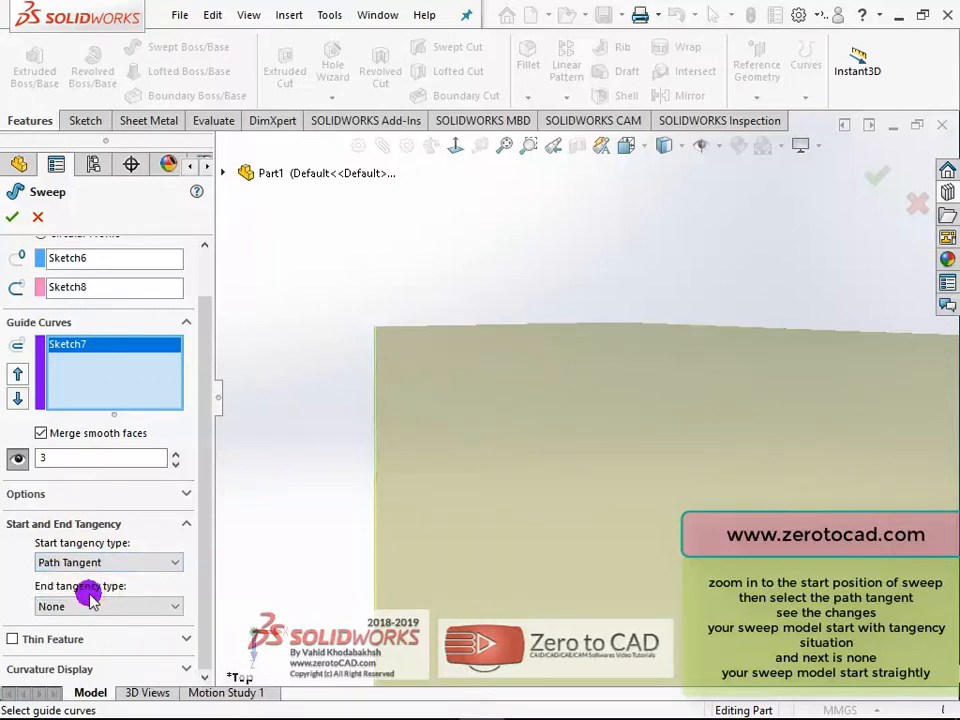
Set the sweep's start tangency type to None and collapse the start and end tangency settings
click(60, 562)
click(87, 577)
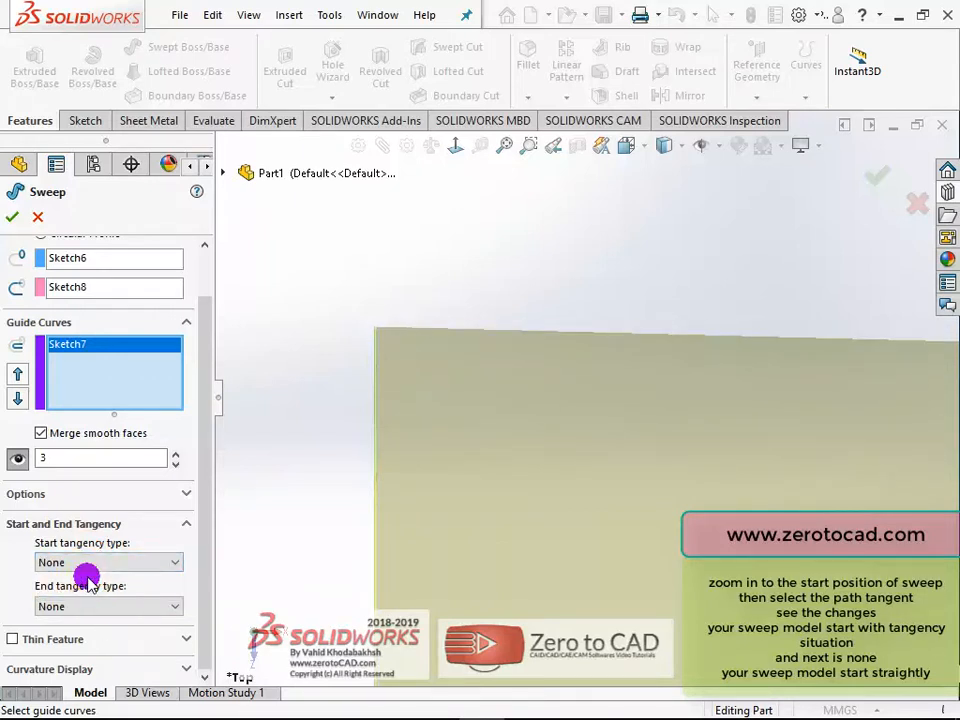
click(185, 524)
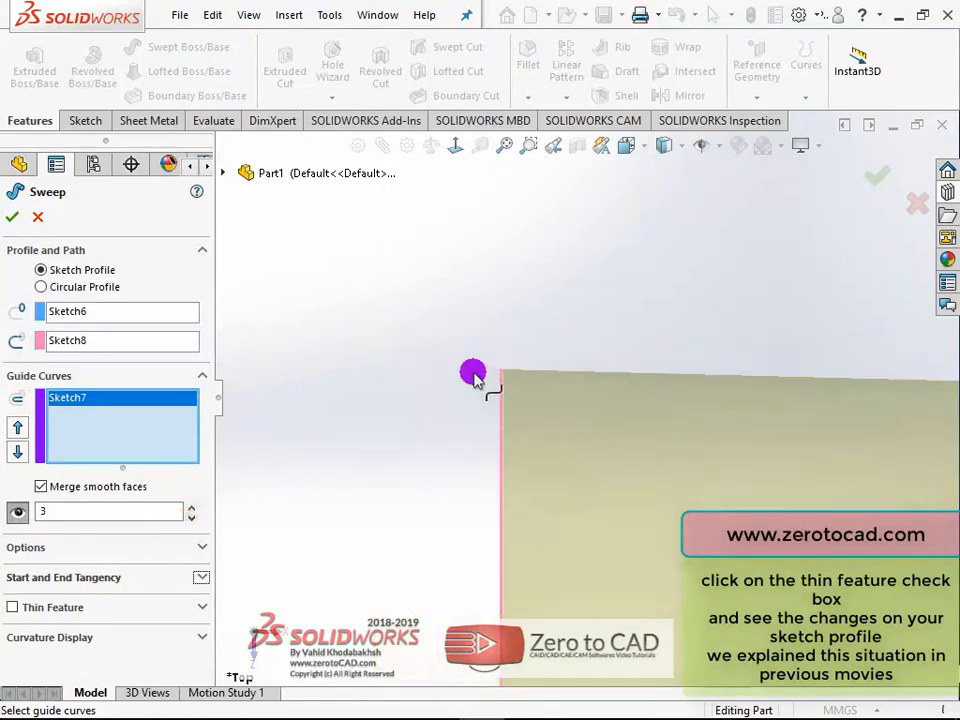
Enable Thin Feature for the sweep, examine its wall at the profile end, and review the thickness direction types, keeping One-Direction
scroll(505, 386, up, 10)
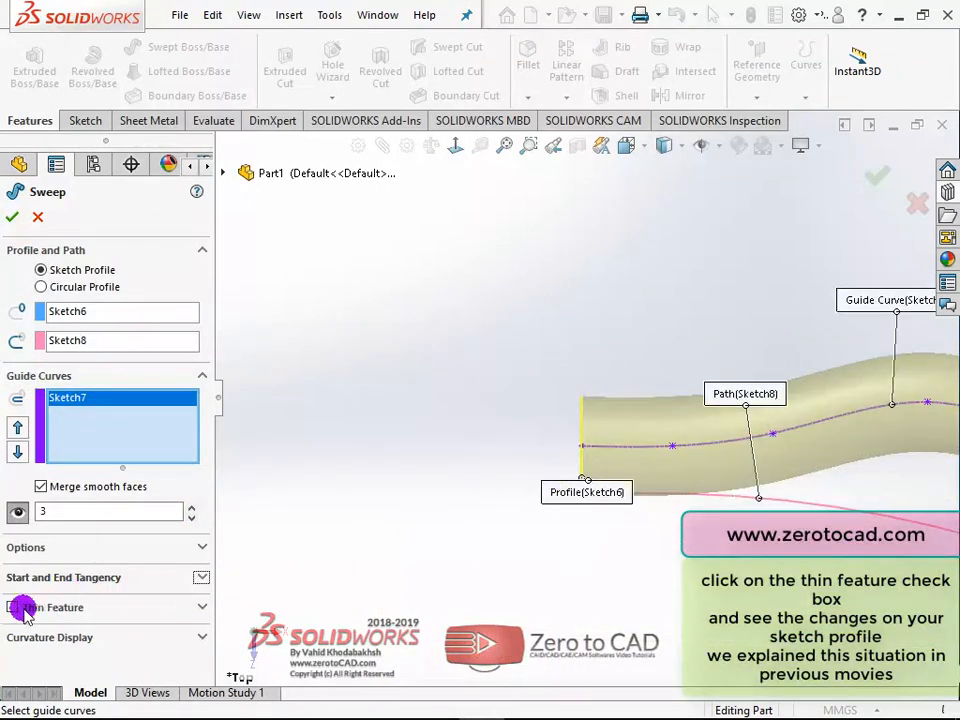
click(13, 607)
mouse_move(437, 450)
middle_down()
mouse_move(497, 452)
mouse_move(613, 309)
mouse_move(718, 378)
mouse_move(709, 435)
mouse_move(671, 411)
mouse_move(675, 418)
middle_up()
scroll(902, 510, down, 5)
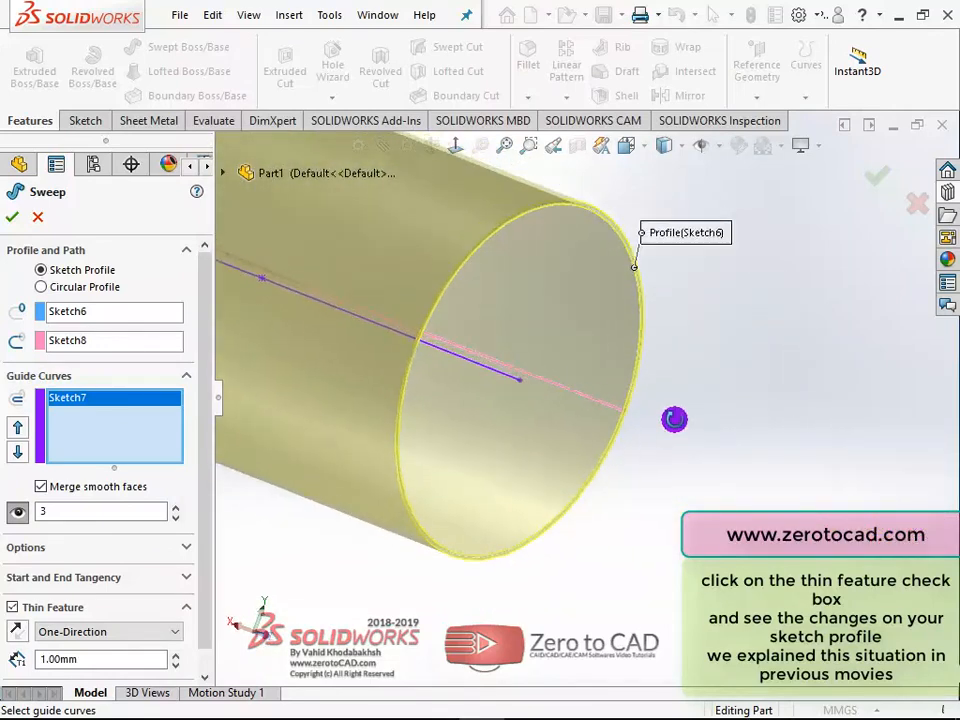
scroll(195, 582, down, 1)
click(120, 609)
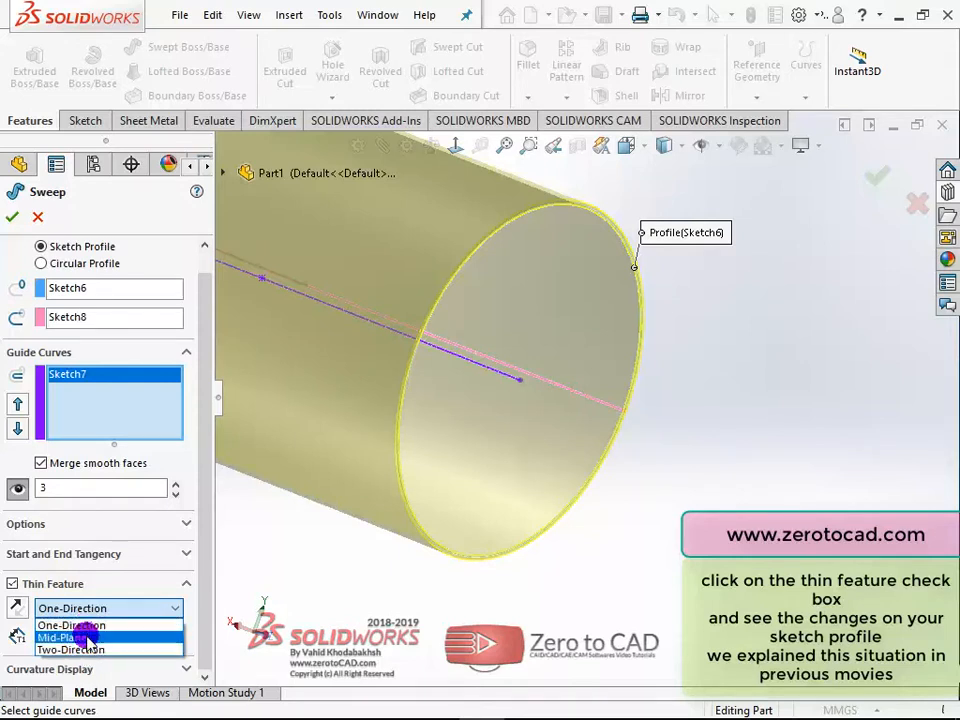
click(131, 572)
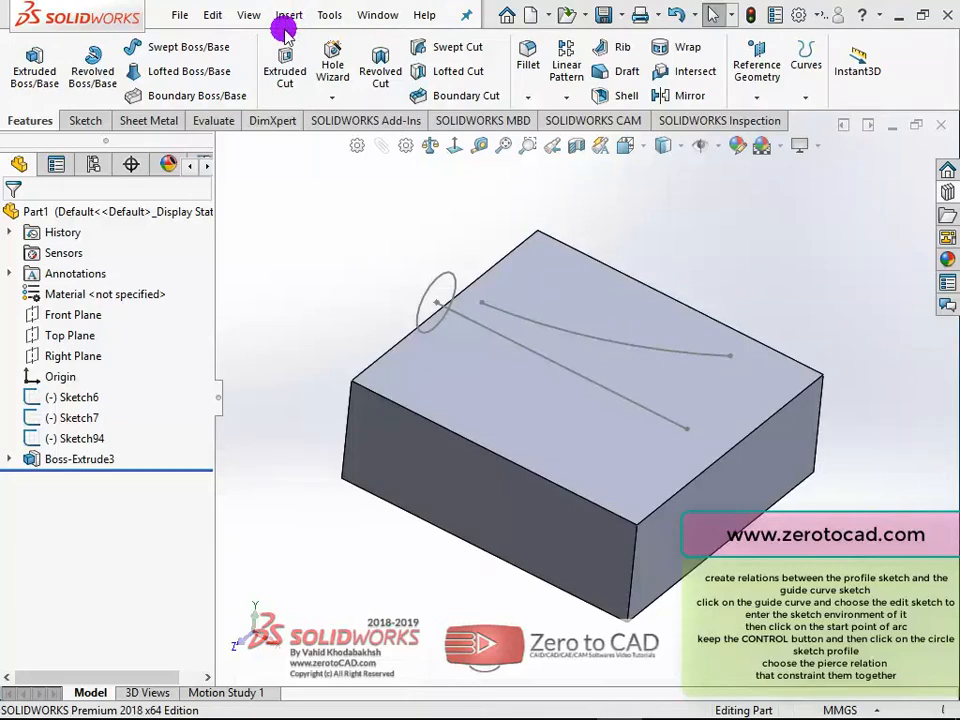
Open the curved guide sketch on the block's top face for editing
mouse_move(414, 221)
middle_down()
mouse_move(401, 193)
mouse_move(405, 216)
mouse_move(399, 210)
middle_up()
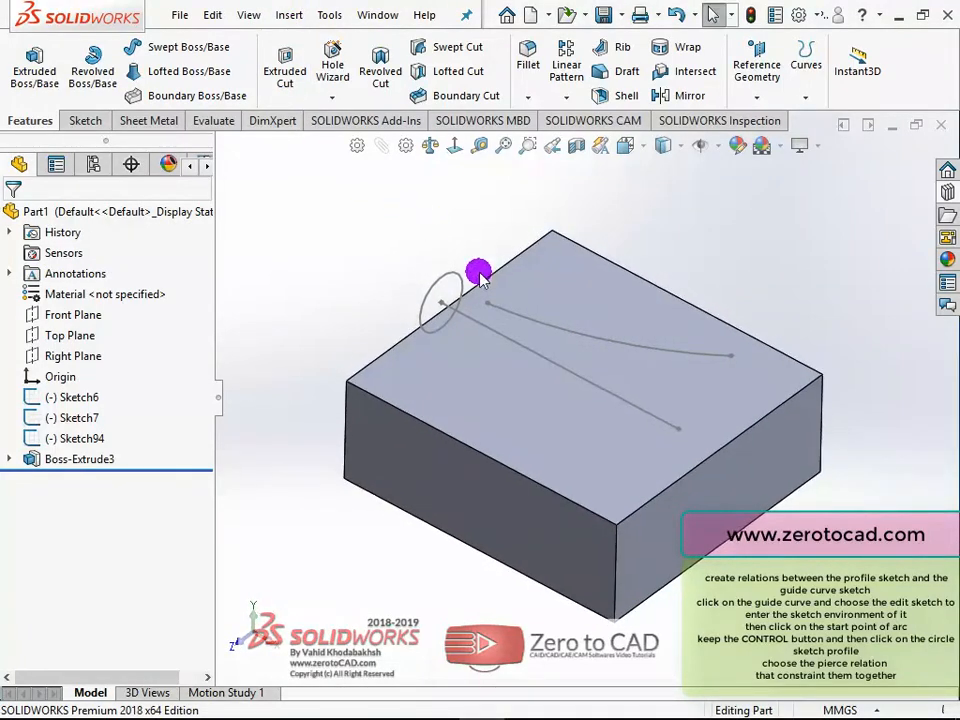
scroll(549, 343, down, 2)
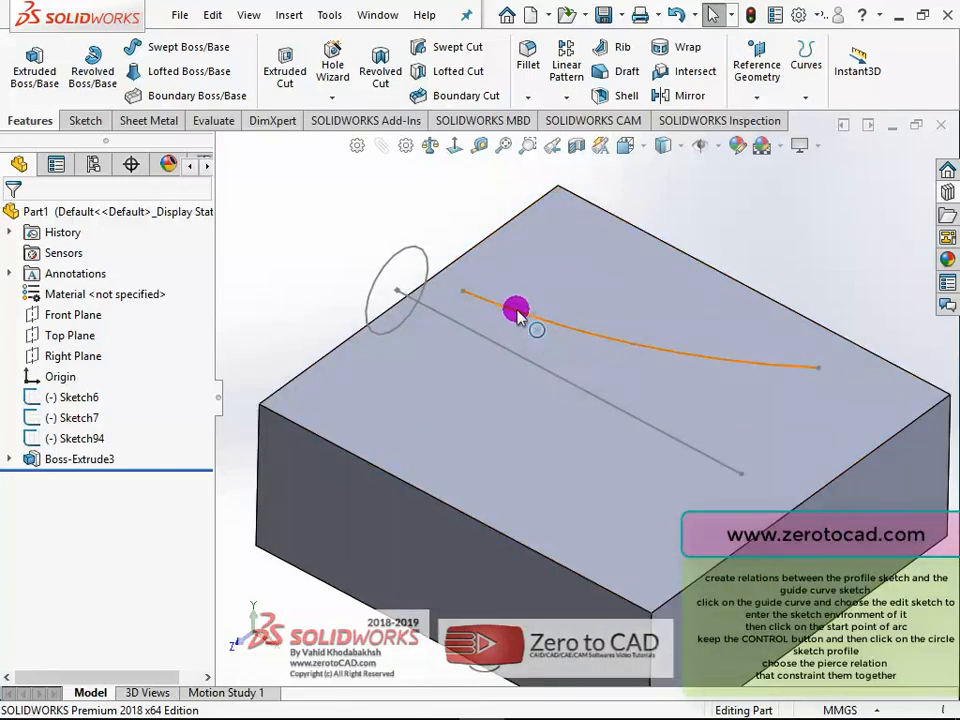
click(517, 313)
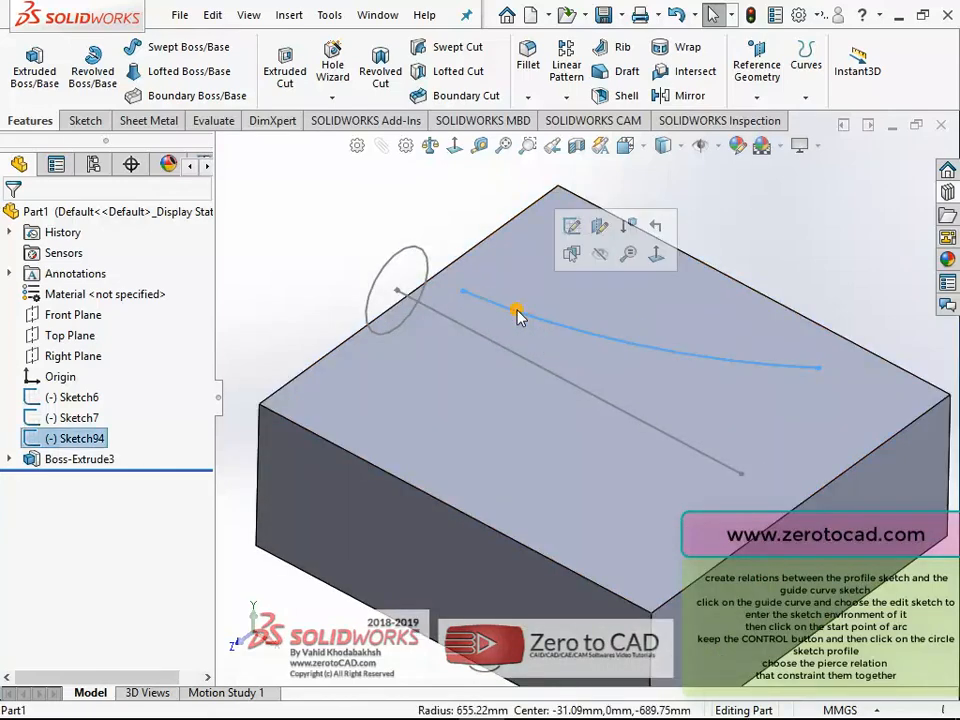
click(570, 227)
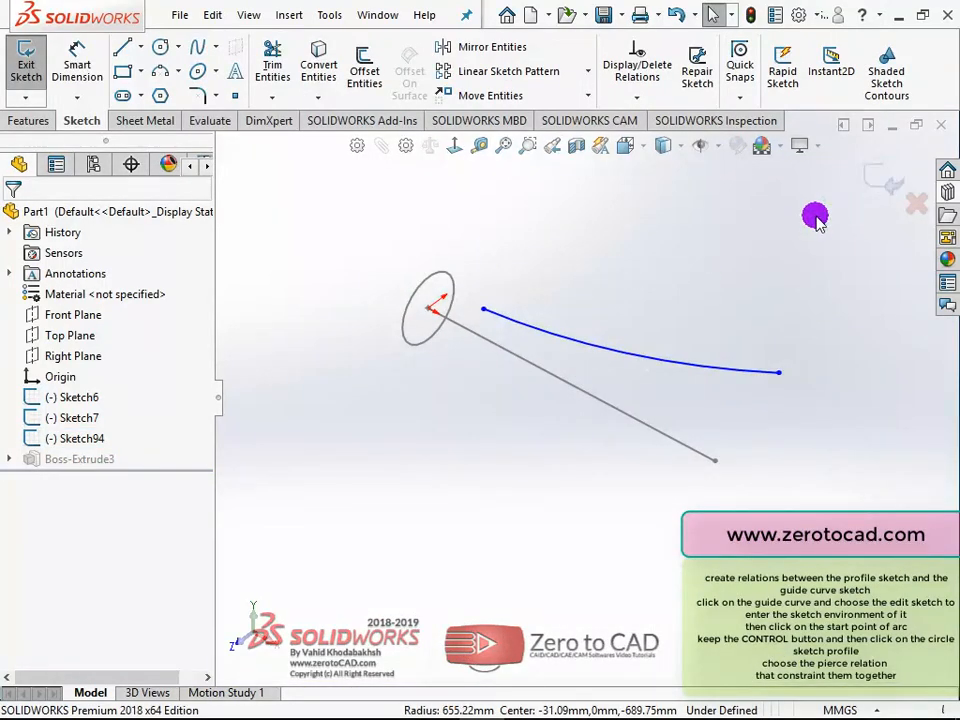
Add a Pierce relation between the guide arc's start point and the circular profile, and exit the sketch
scroll(495, 320, down, 3)
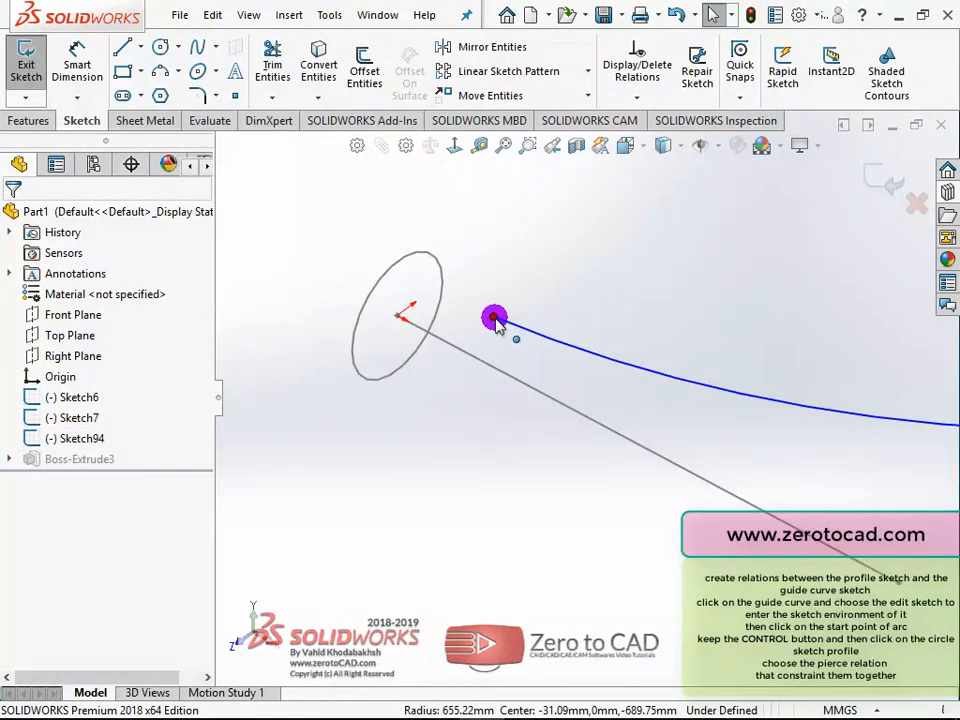
click(494, 318)
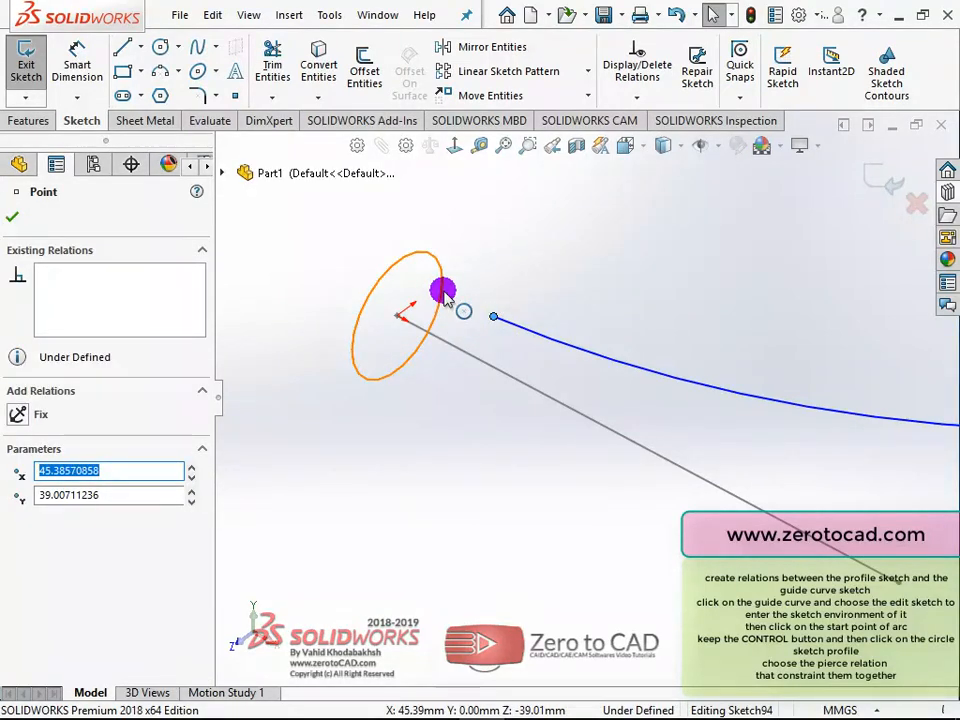
ctrl+click(443, 296)
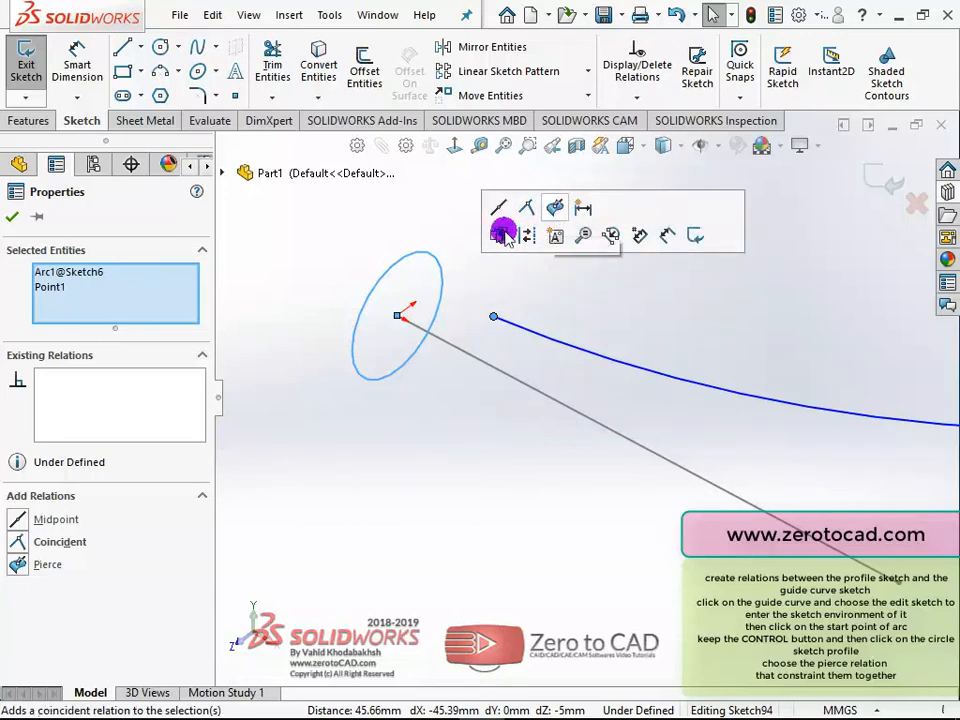
click(22, 565)
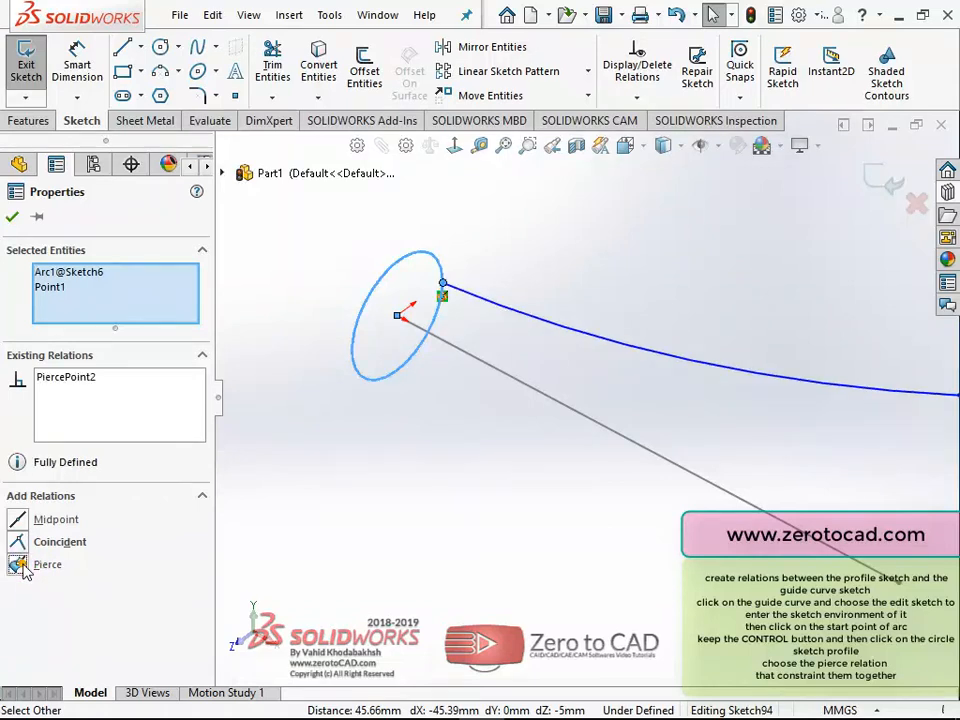
click(12, 218)
scroll(510, 278, up, 3)
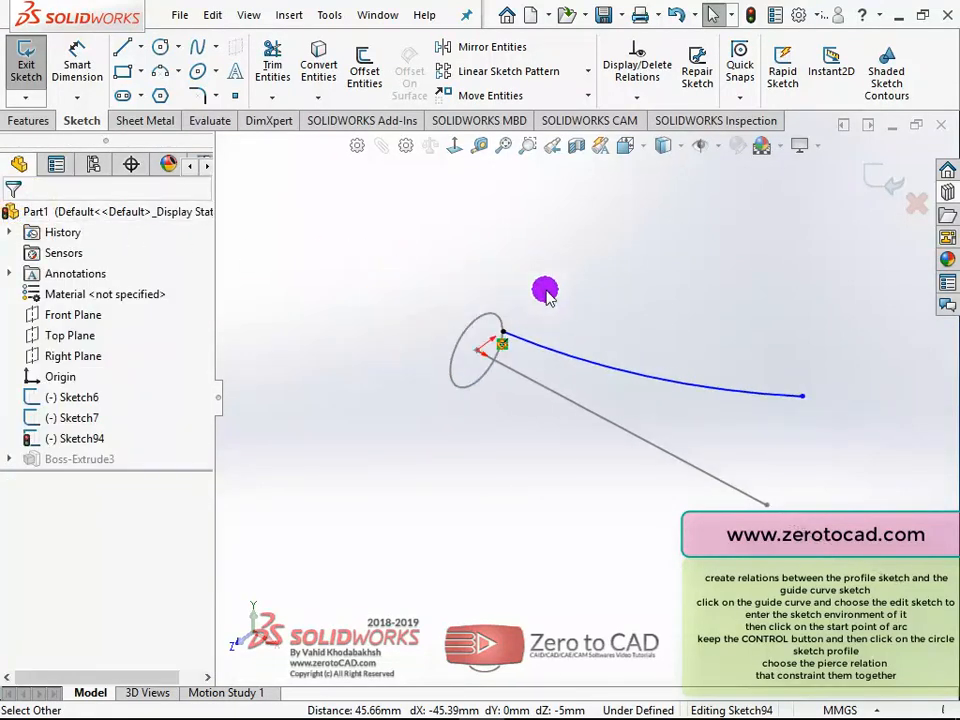
scroll(640, 390, down, 1)
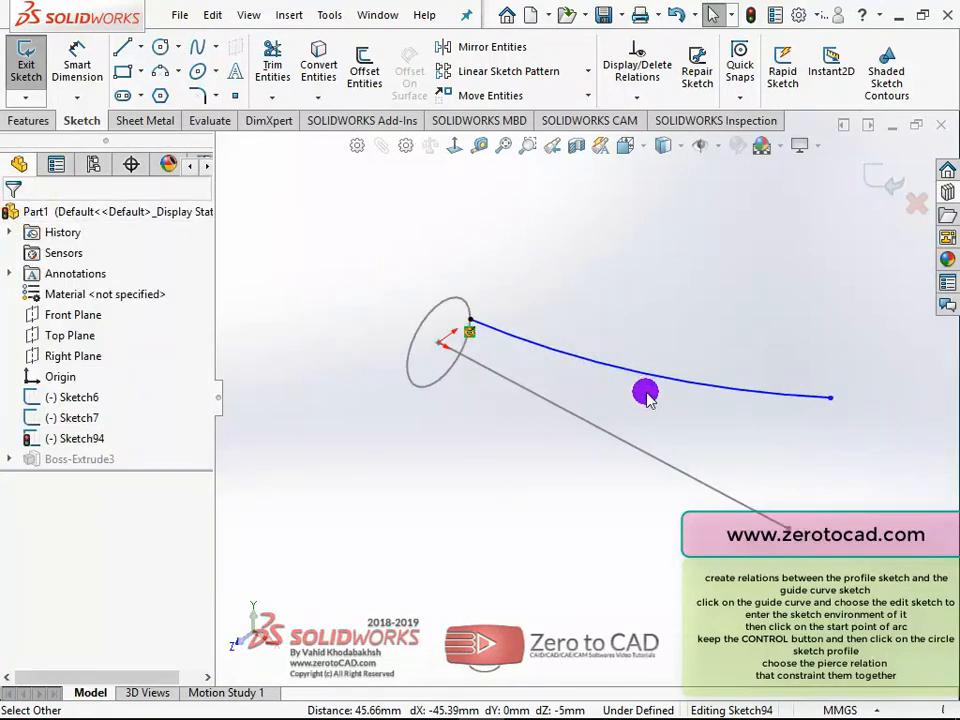
click(877, 180)
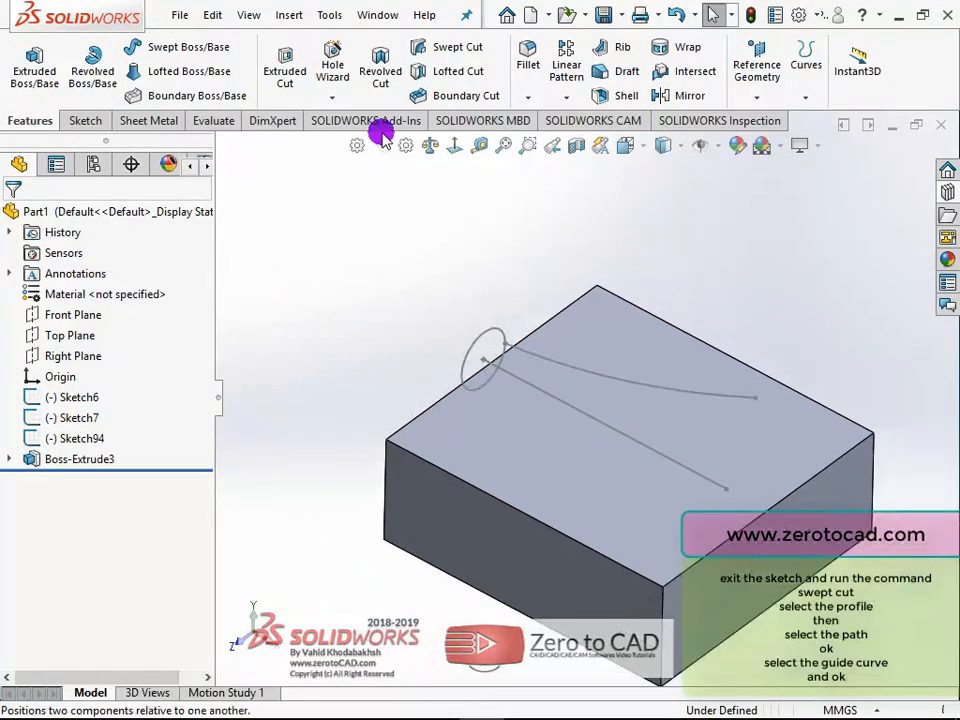
Start a Swept Cut with the circle as the sketch profile and the straight line as the path
click(455, 50)
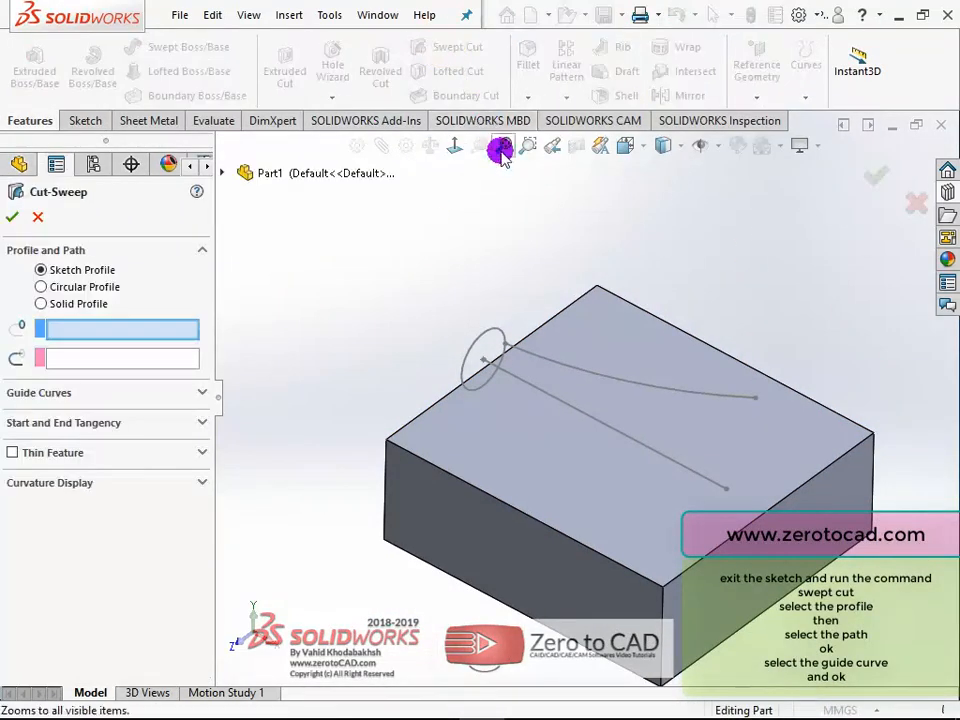
scroll(645, 440, down, 2)
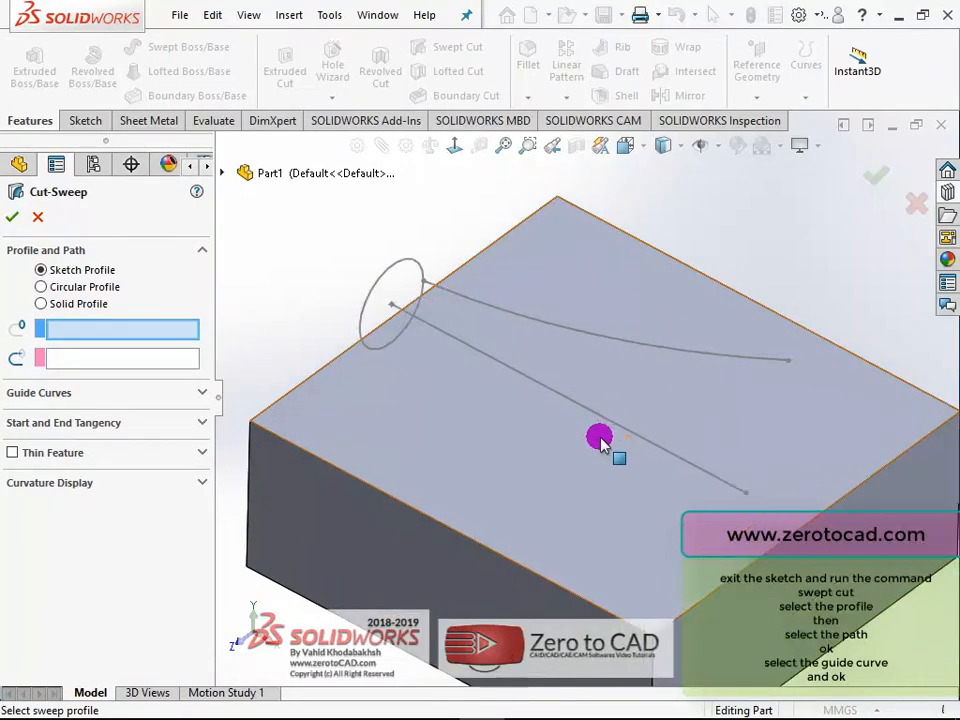
click(376, 285)
click(117, 355)
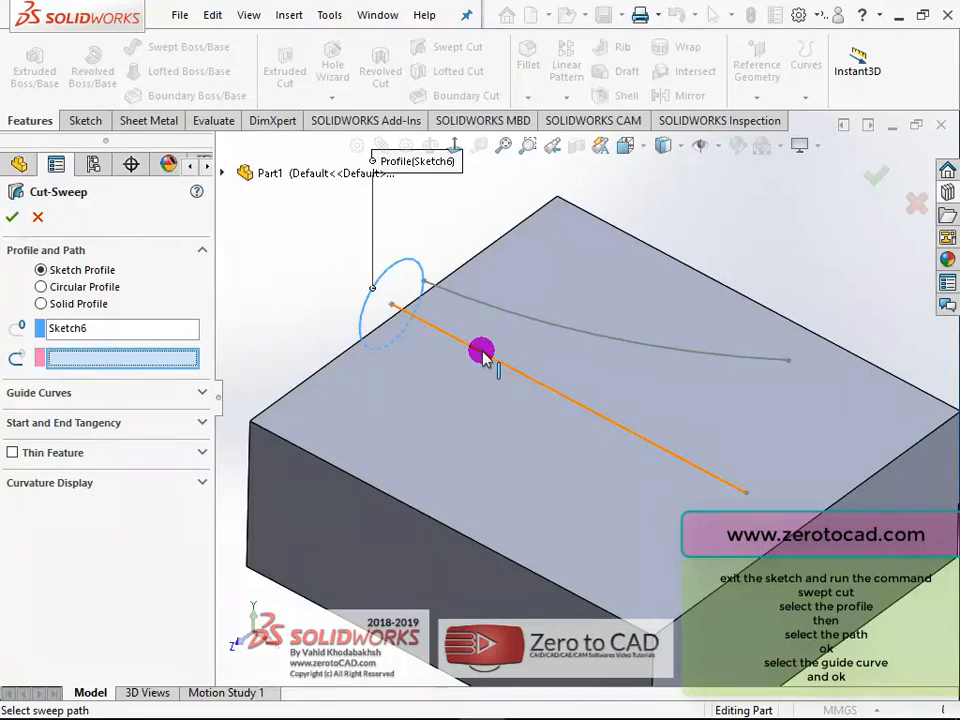
click(483, 357)
click(153, 365)
Add the arc on the block's top face as the guide curve and complete the swept cut
click(114, 398)
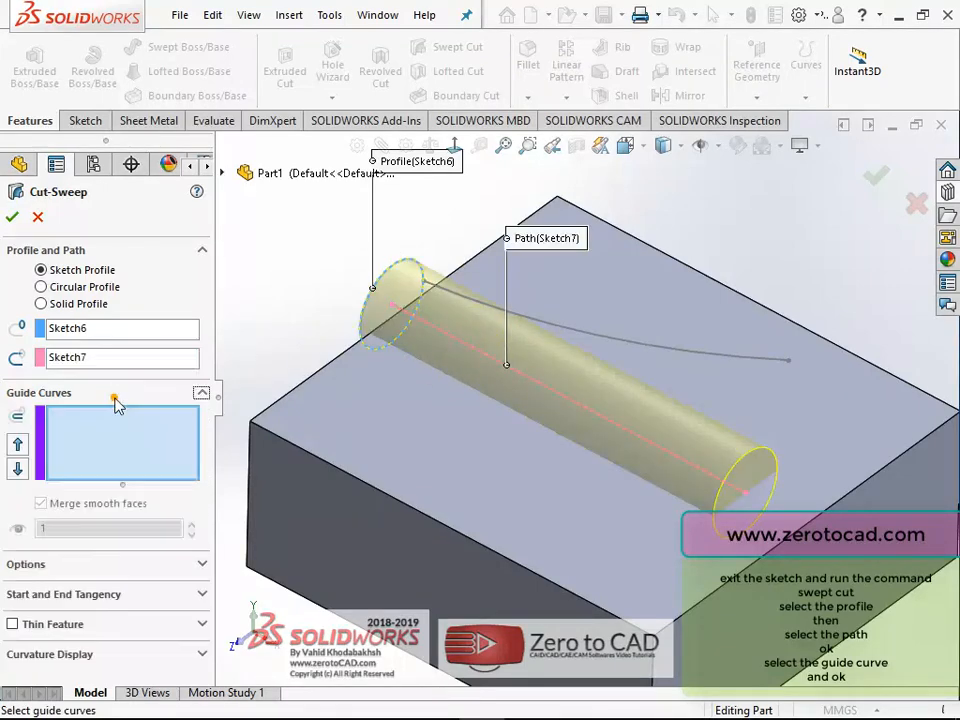
click(90, 428)
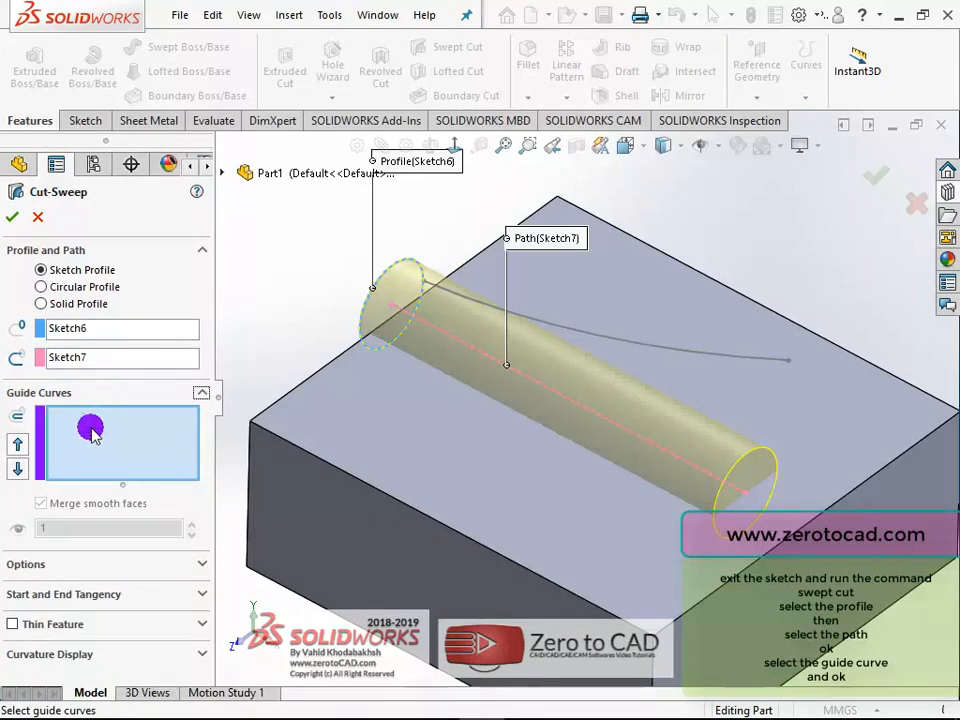
click(591, 342)
scroll(593, 358, up, 2)
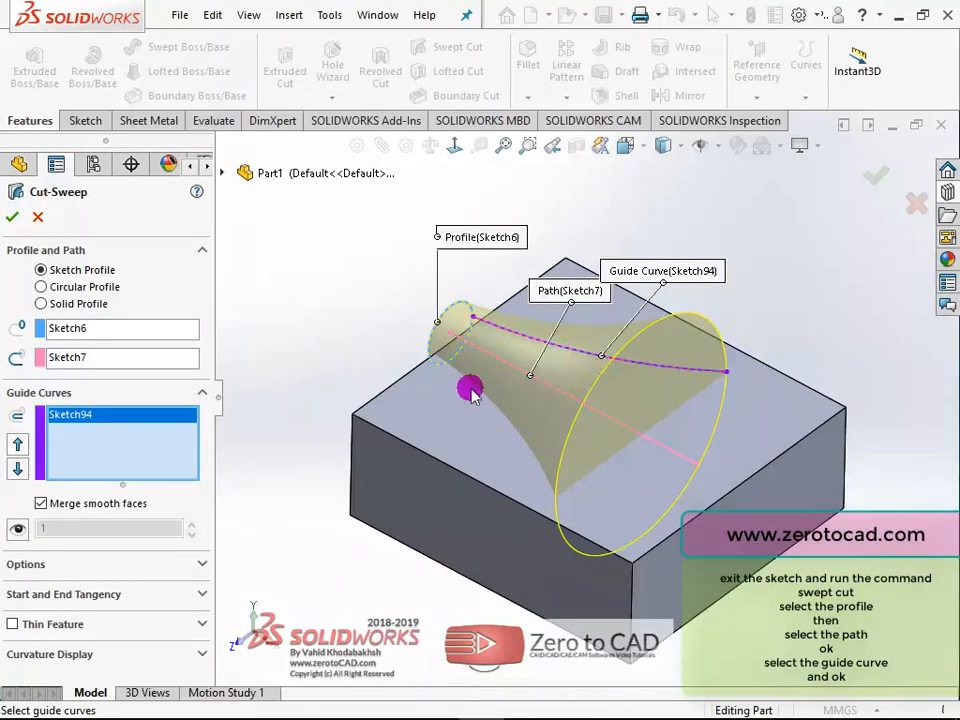
click(12, 217)
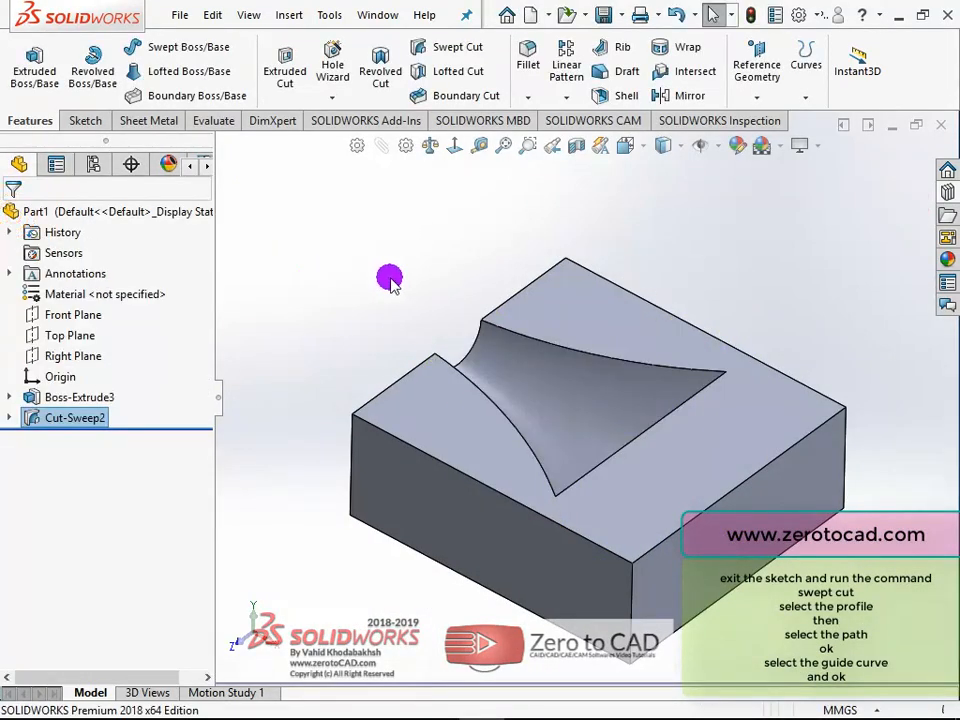
Examine the shape of the finished swept cut in the block from the profile's end
middle_drag(390, 274, 585, 386)
scroll(620, 427, down, 5)
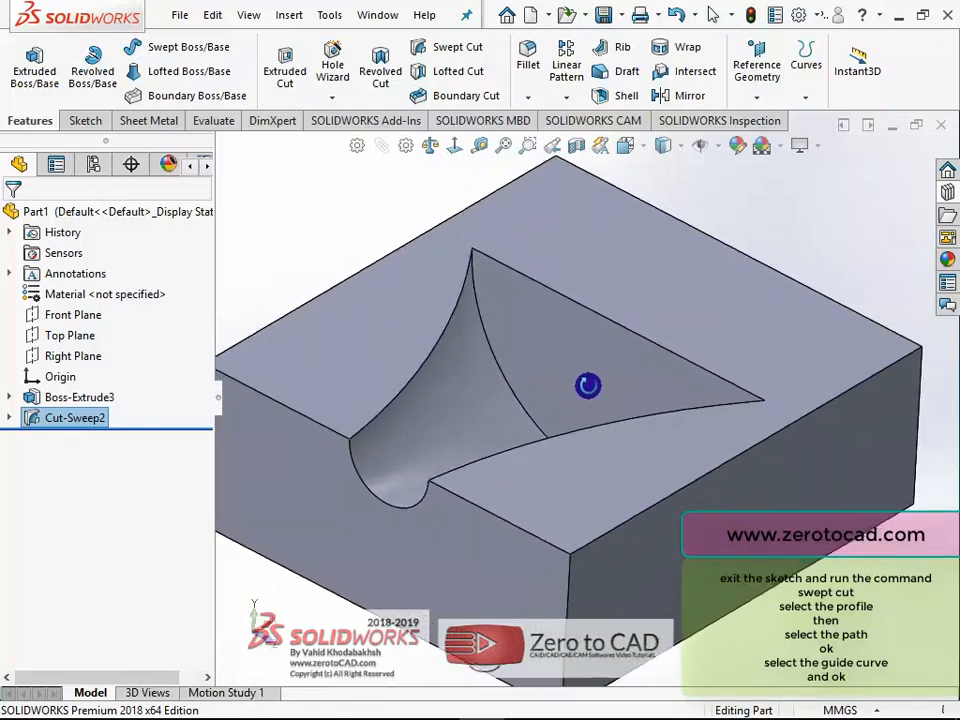
scroll(586, 392, up, 3)
scroll(570, 388, down, 2)
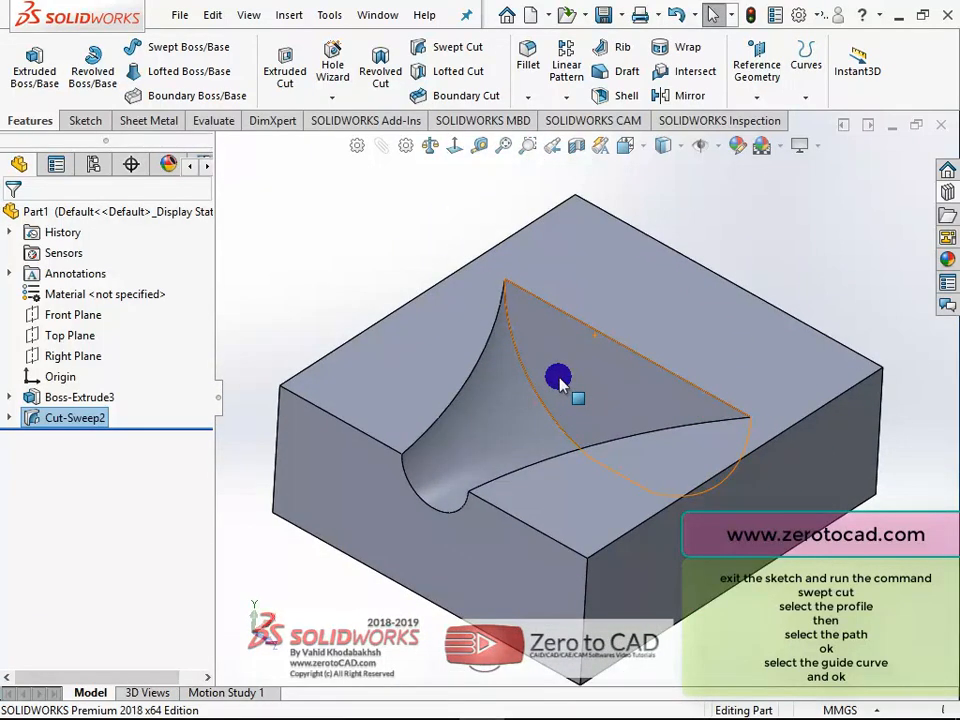